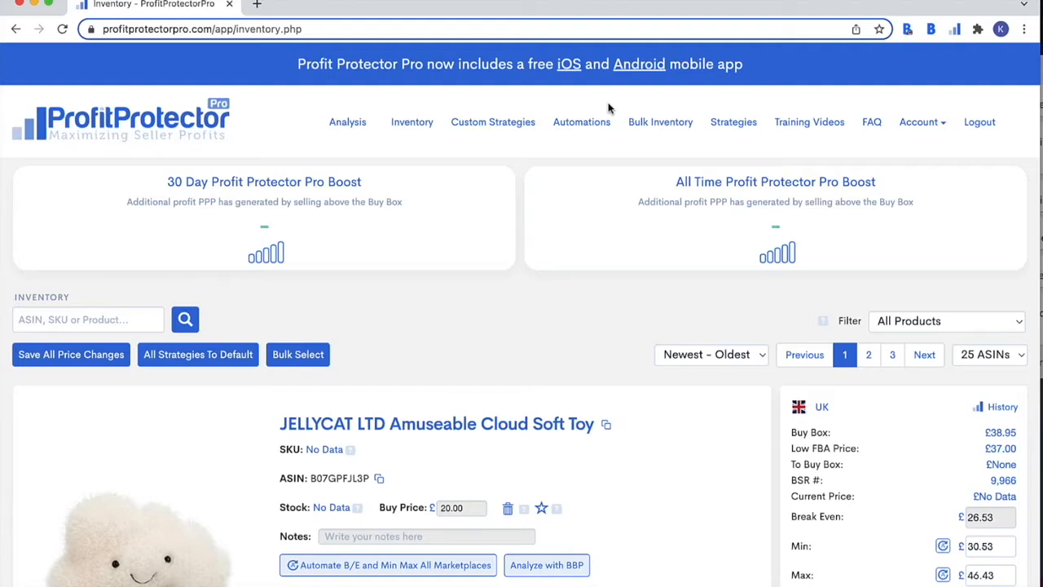
# Start a new automation from the Automations page using the Wizard setup method.
pyautogui.click(584, 123)
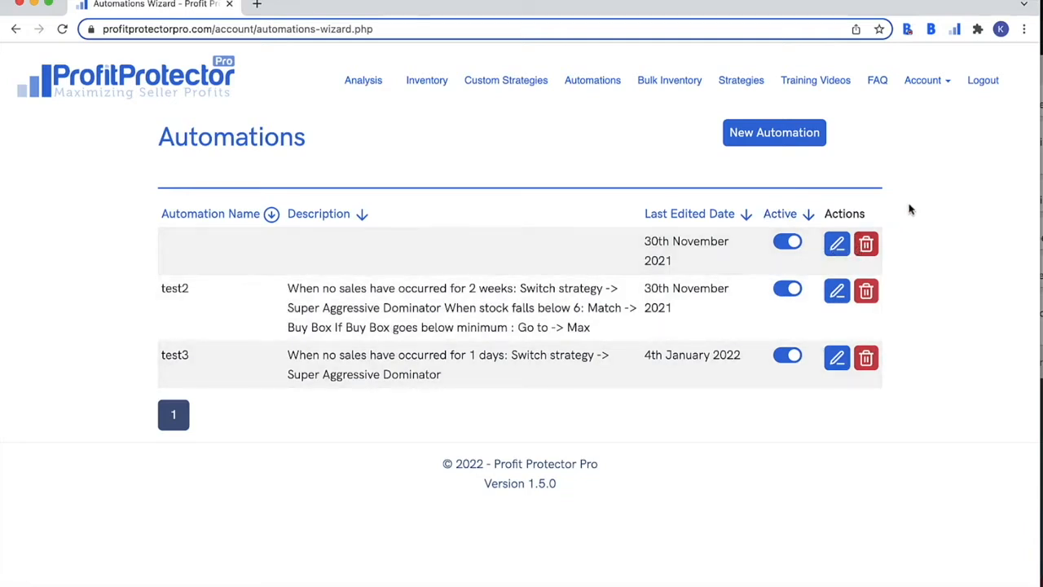
pyautogui.click(784, 134)
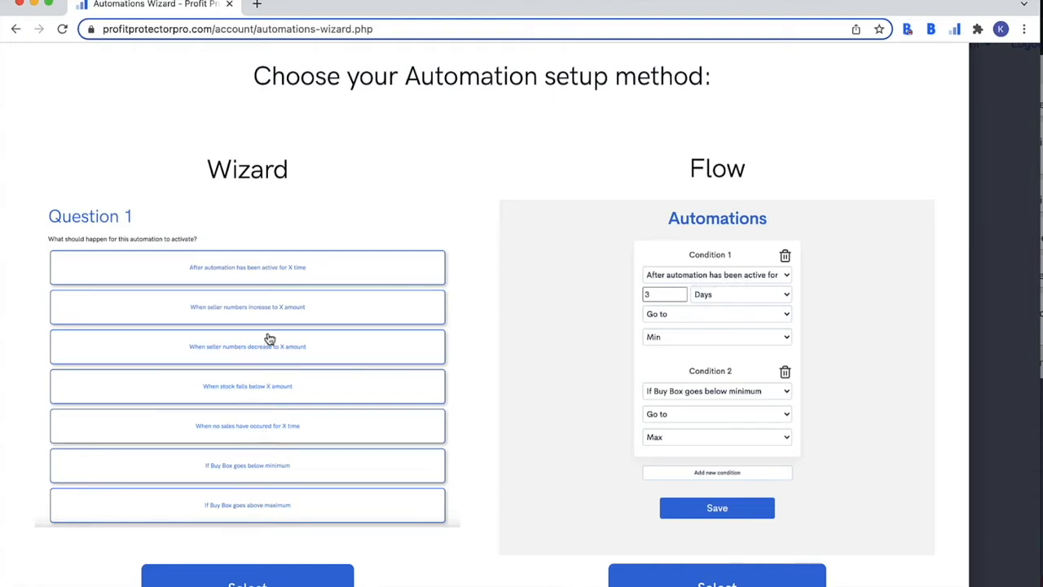
pyautogui.scroll(-3, 401, 323)
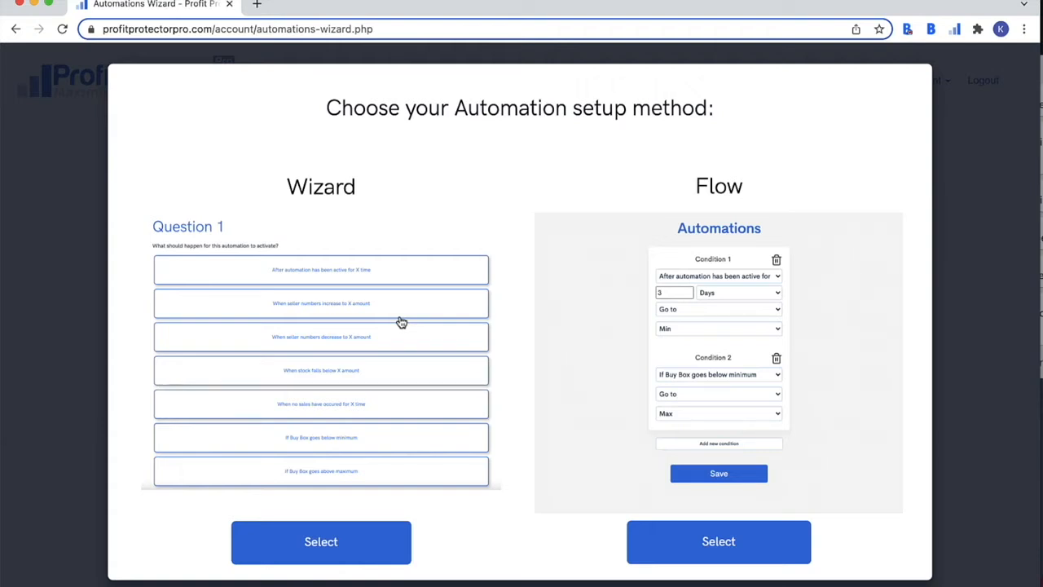
pyautogui.click(356, 545)
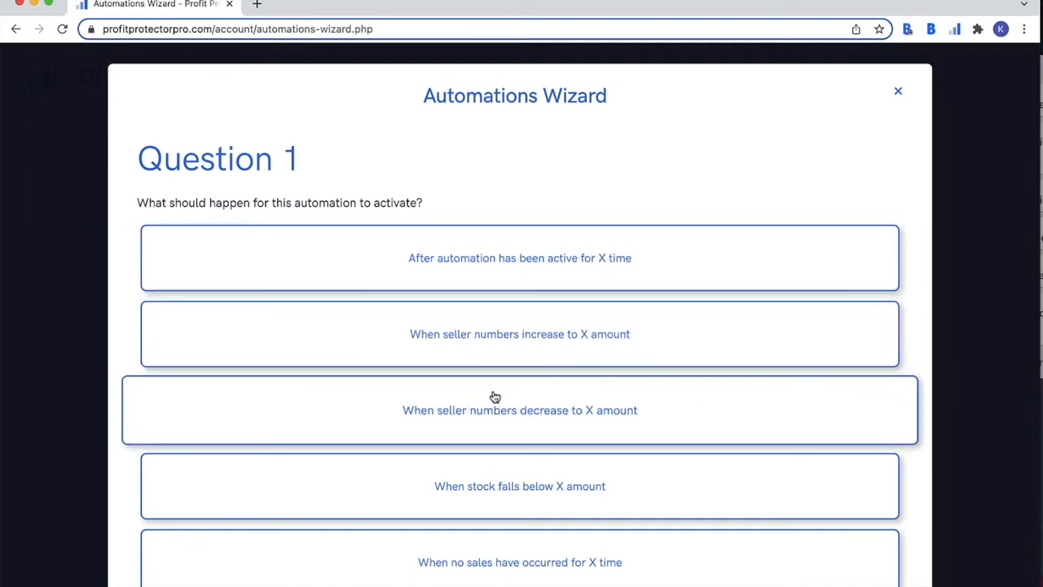
# Set the first condition to activate after the automation has been active for 3 months.
pyautogui.scroll(-5, 495, 397)
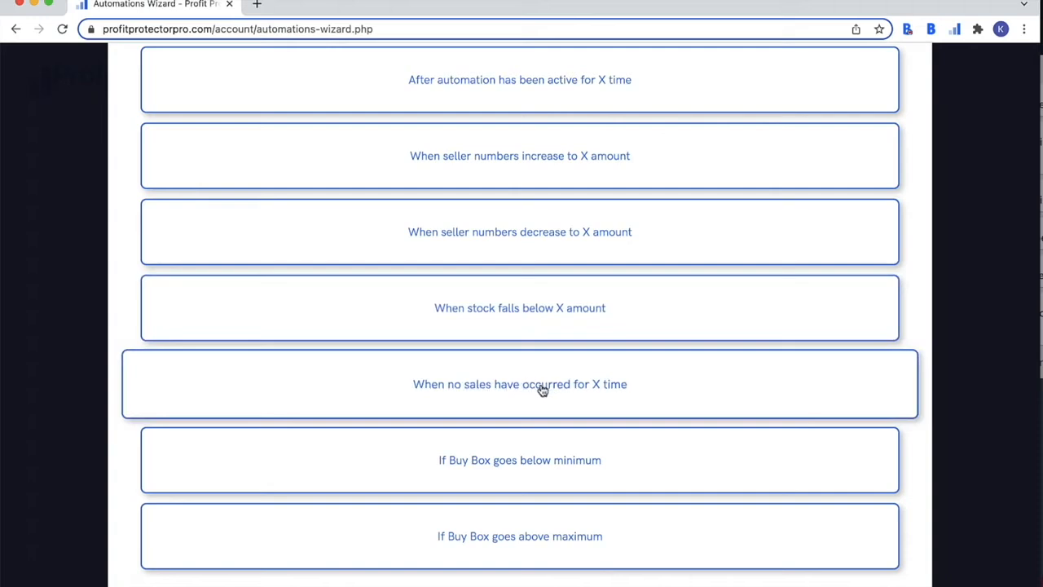
pyautogui.scroll(-1, 527, 393)
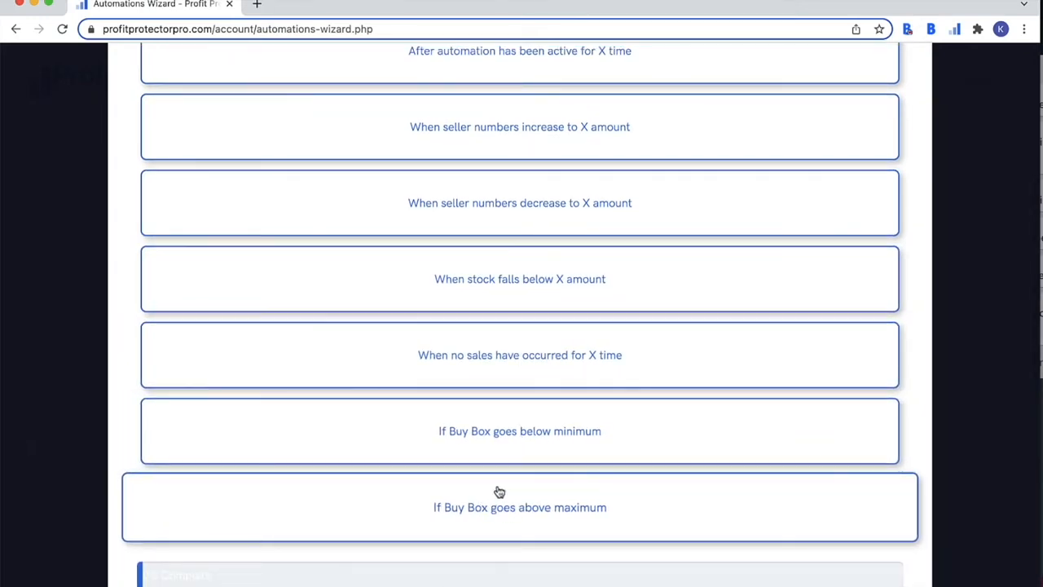
pyautogui.scroll(5, 497, 491)
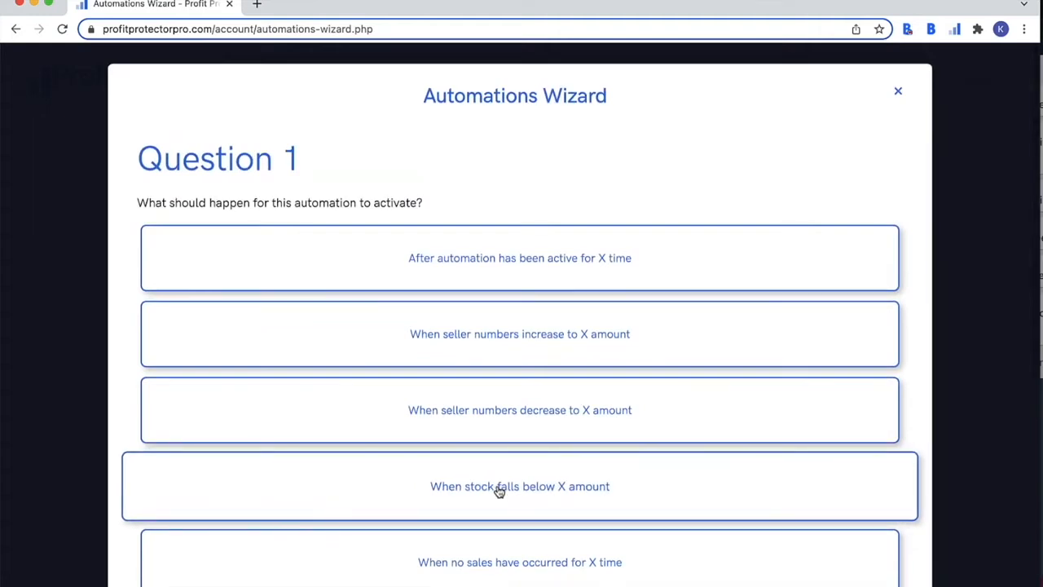
pyautogui.click(539, 272)
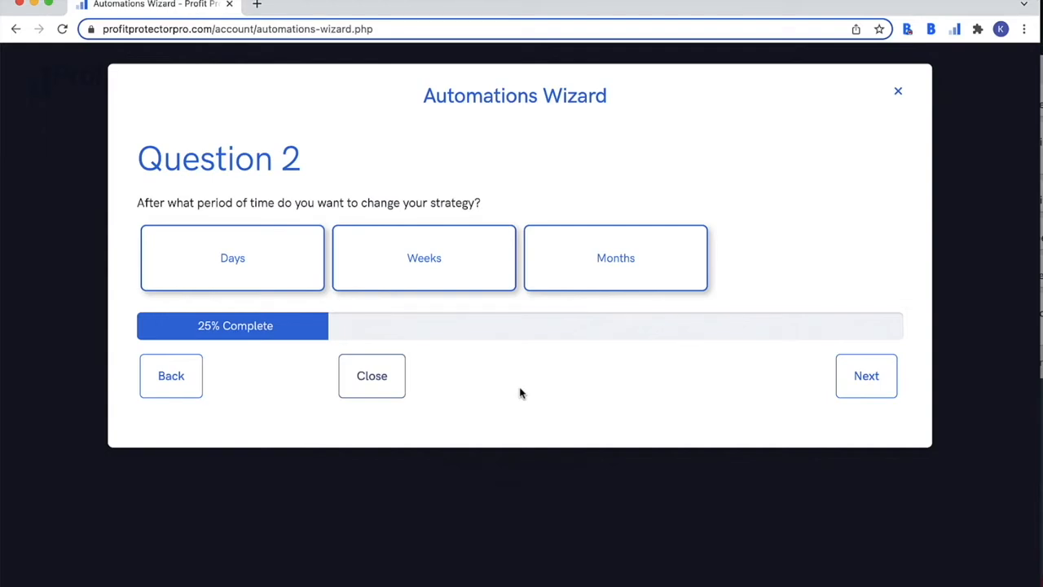
pyautogui.click(570, 282)
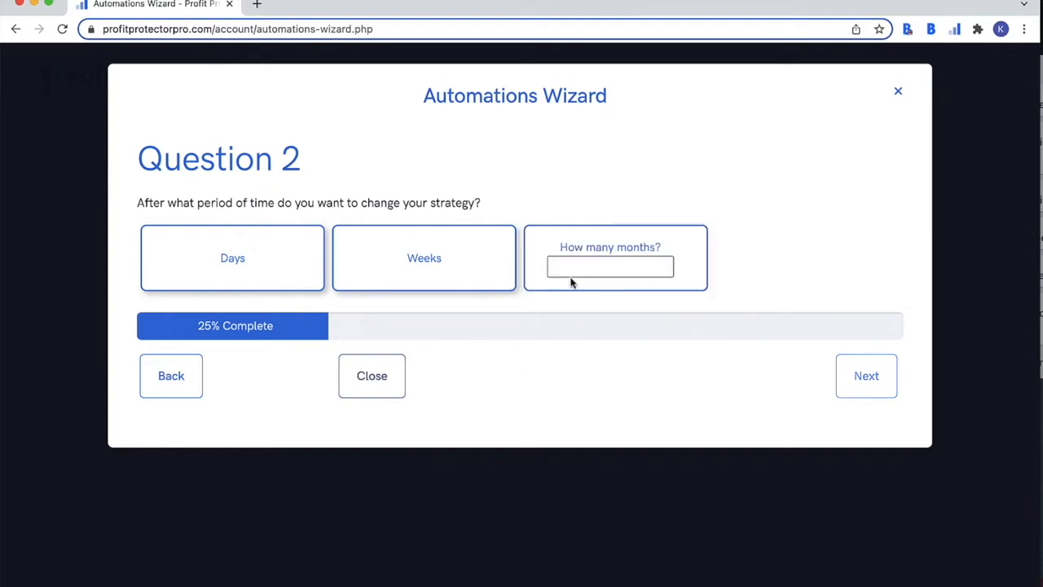
pyautogui.click(571, 270)
pyautogui.write('3')
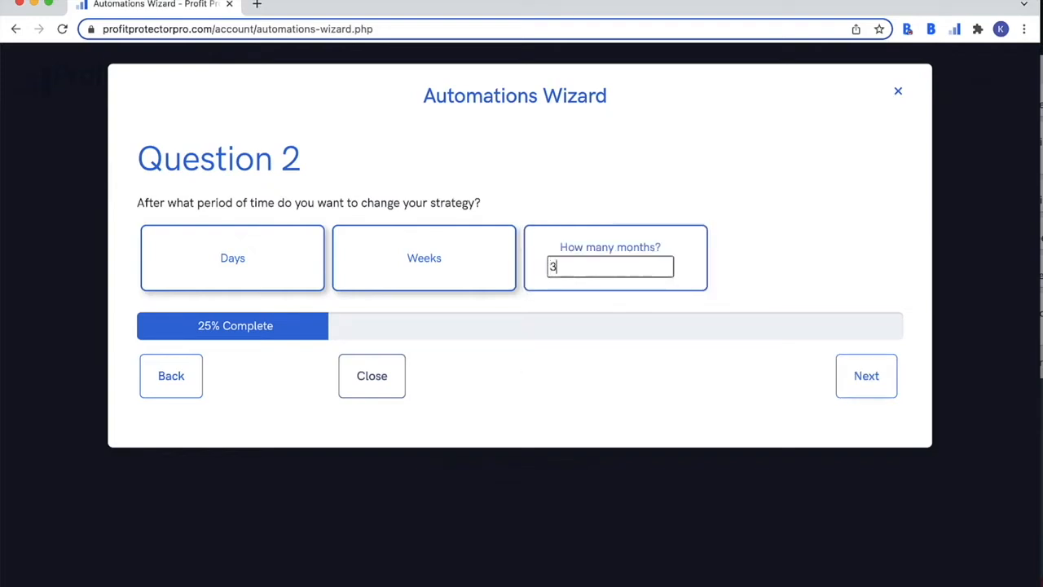
pyautogui.click(855, 376)
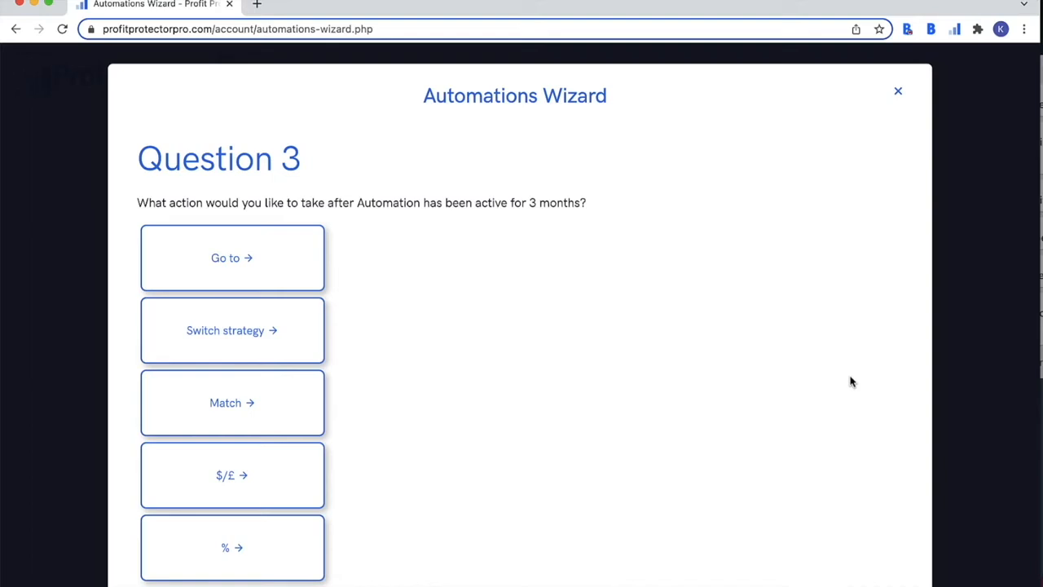
# Examine the choices offered under the Go to, Switch strategy, Match, $/£ and % actions.
pyautogui.click(277, 254)
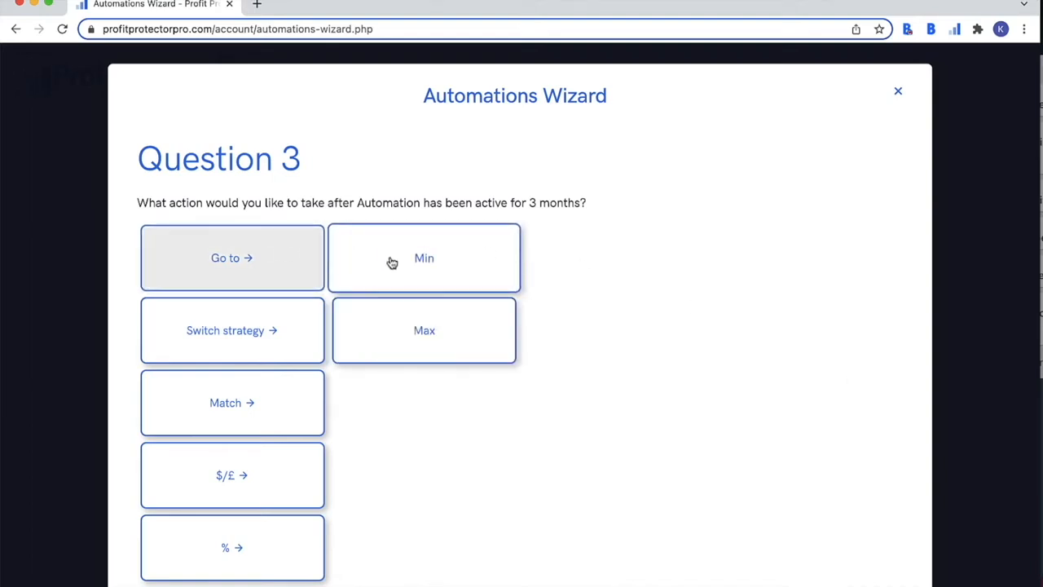
pyautogui.click(289, 337)
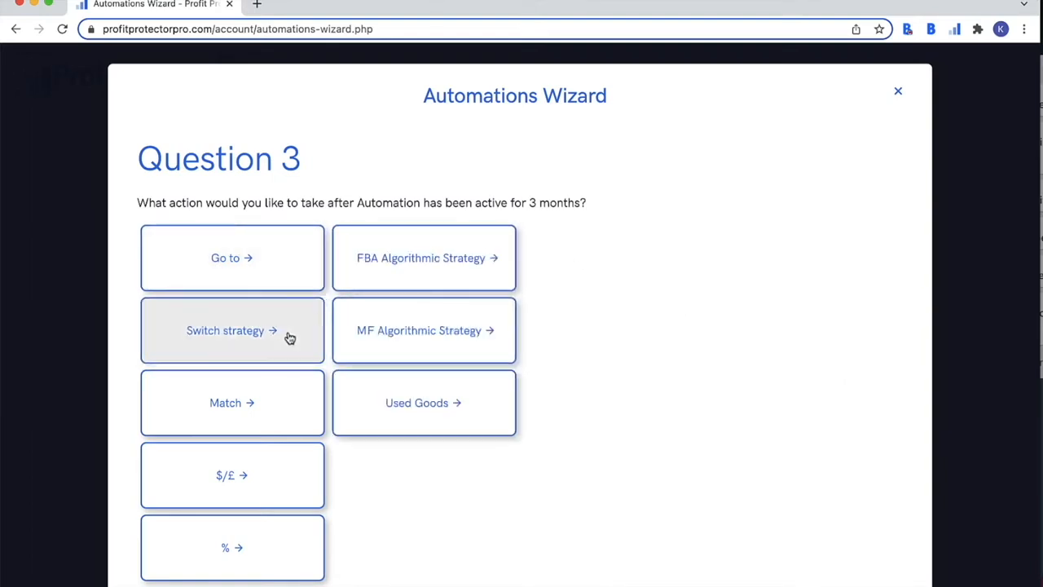
pyautogui.click(286, 397)
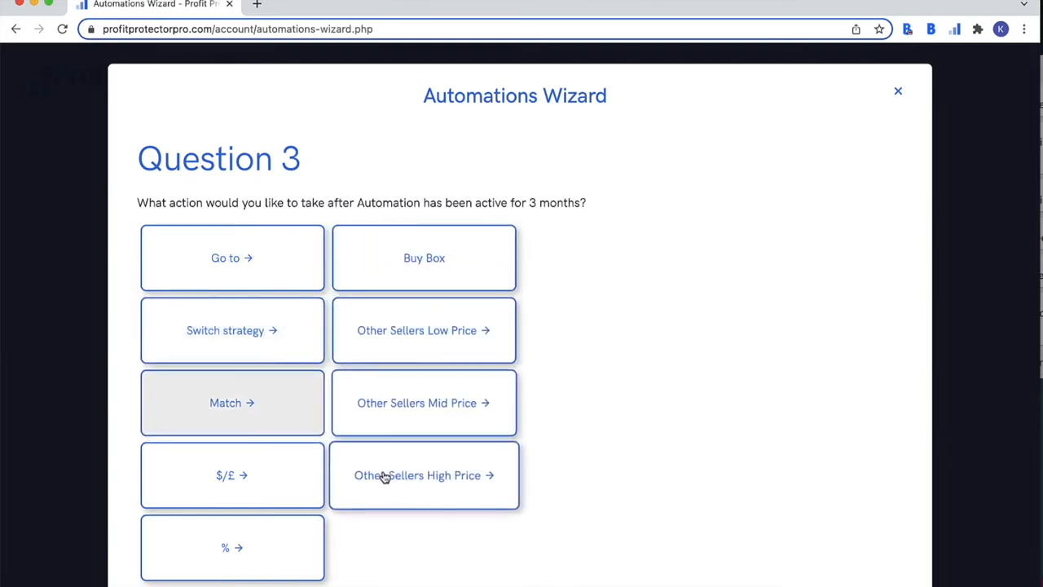
pyautogui.click(285, 480)
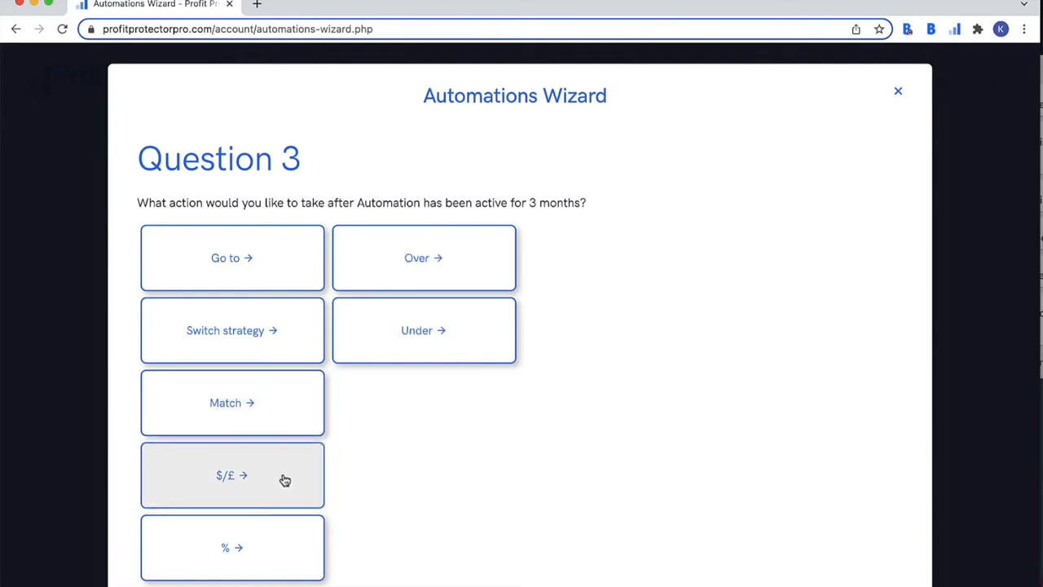
pyautogui.click(273, 554)
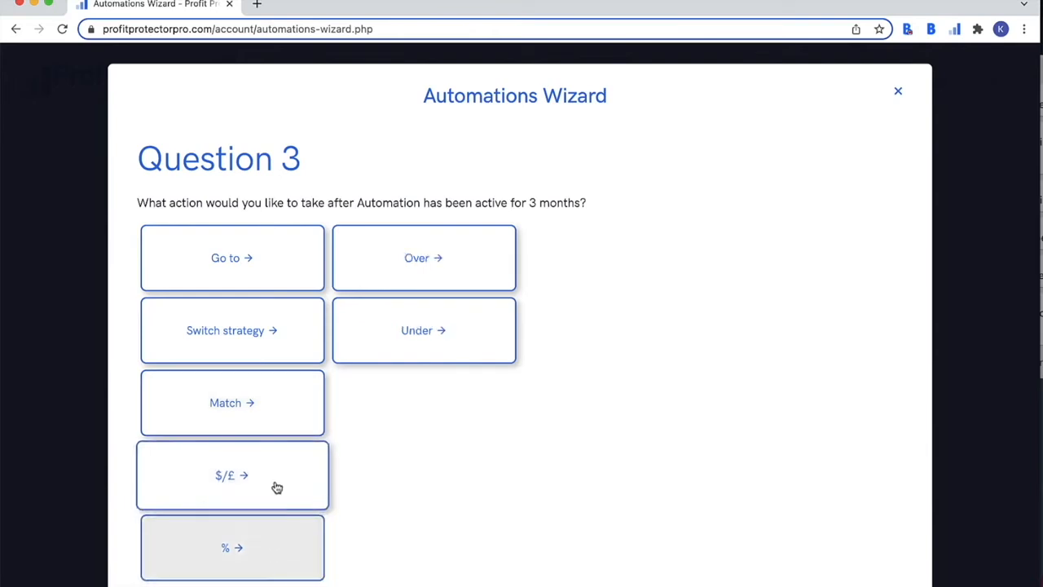
pyautogui.click(411, 288)
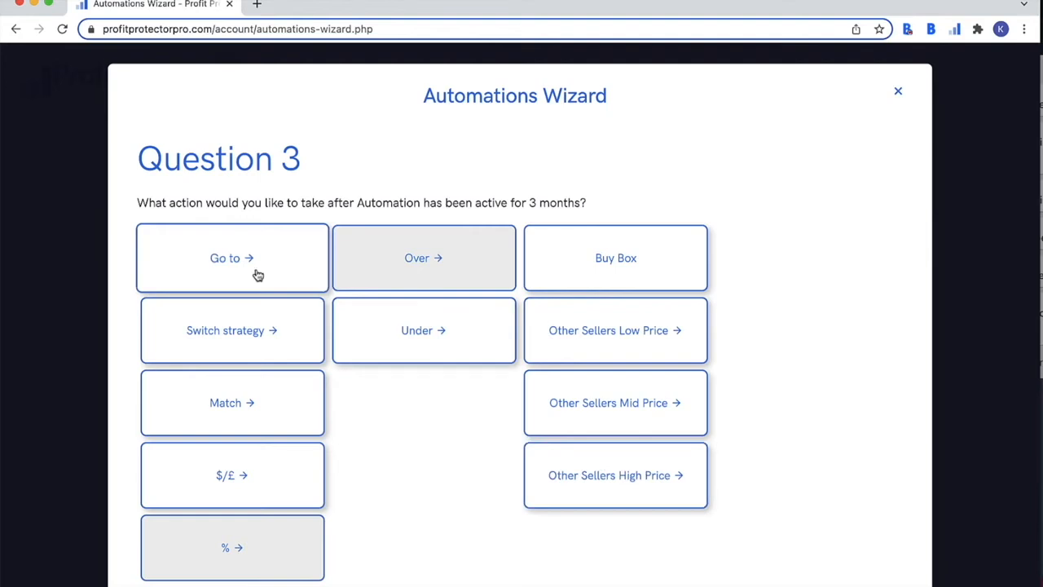
# Set the first condition's action to switch to the Cautious Sales Enhancer strategy under FBA Algorithmic Strategy.
pyautogui.click(250, 330)
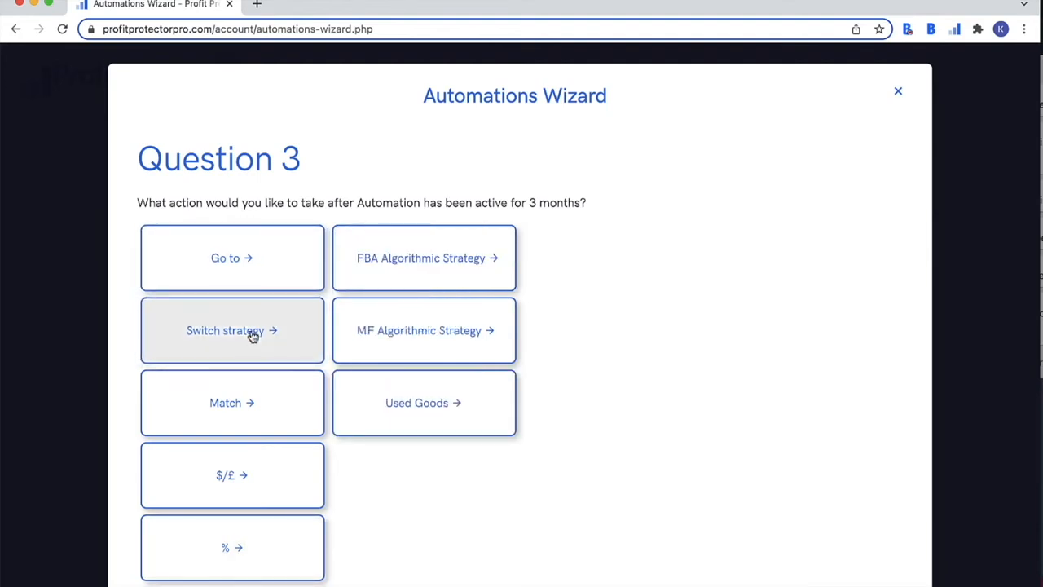
pyautogui.click(386, 275)
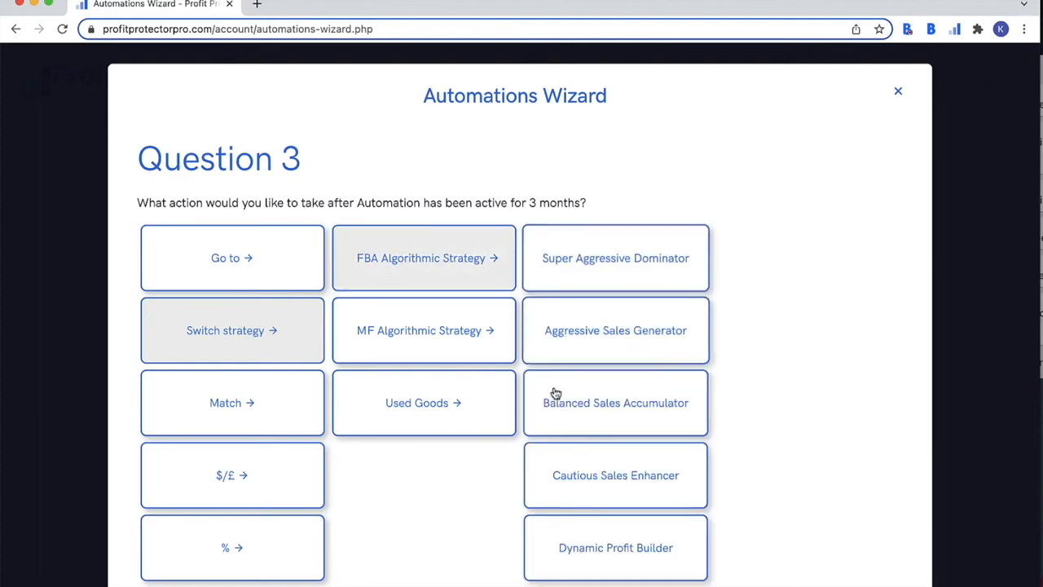
pyautogui.click(568, 485)
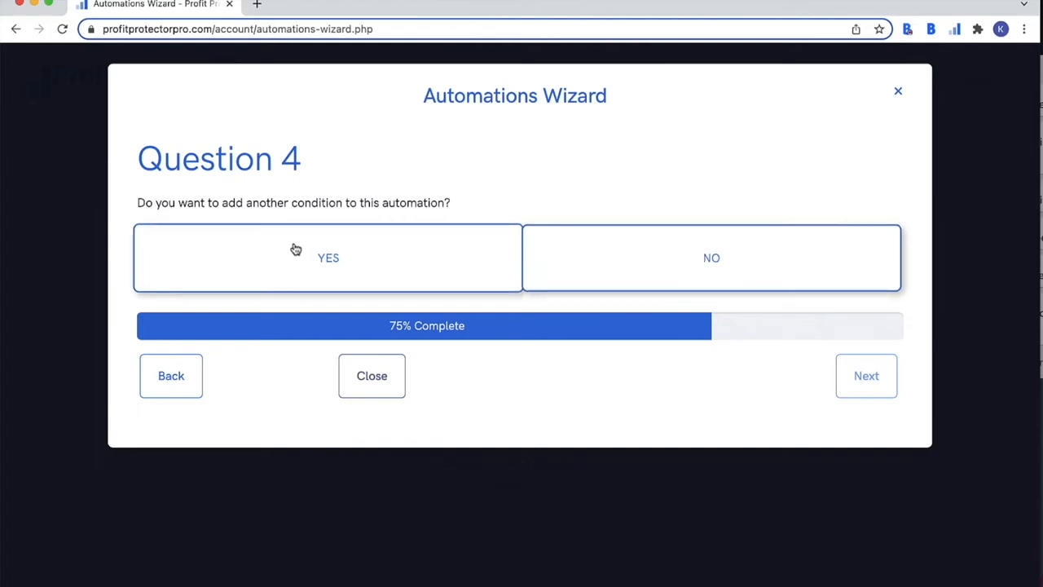
# Add a second condition that goes to Max when seller numbers increase to 7.
pyautogui.click(356, 248)
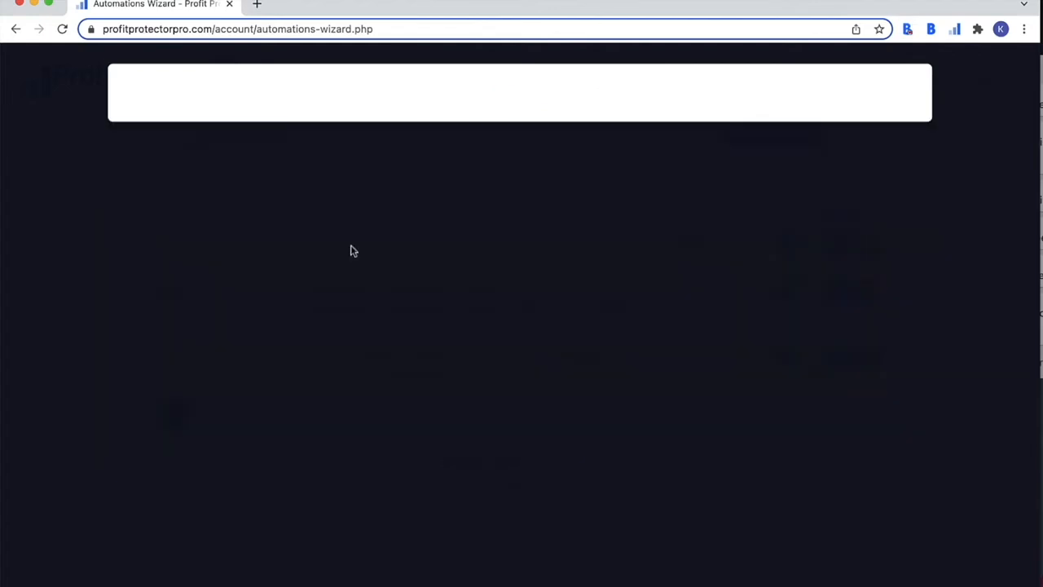
pyautogui.scroll(-3, 352, 251)
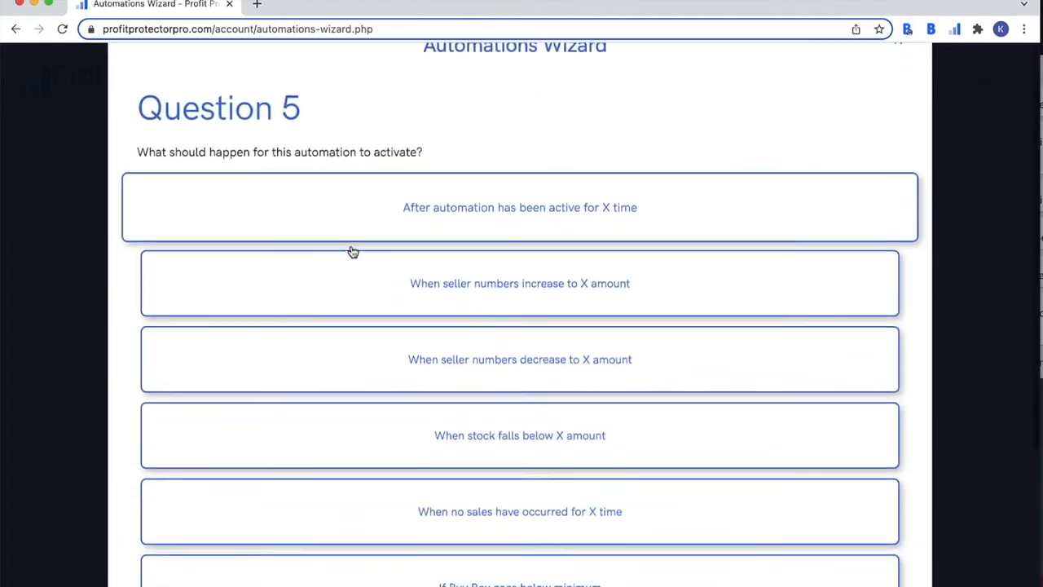
pyautogui.scroll(-2, 353, 251)
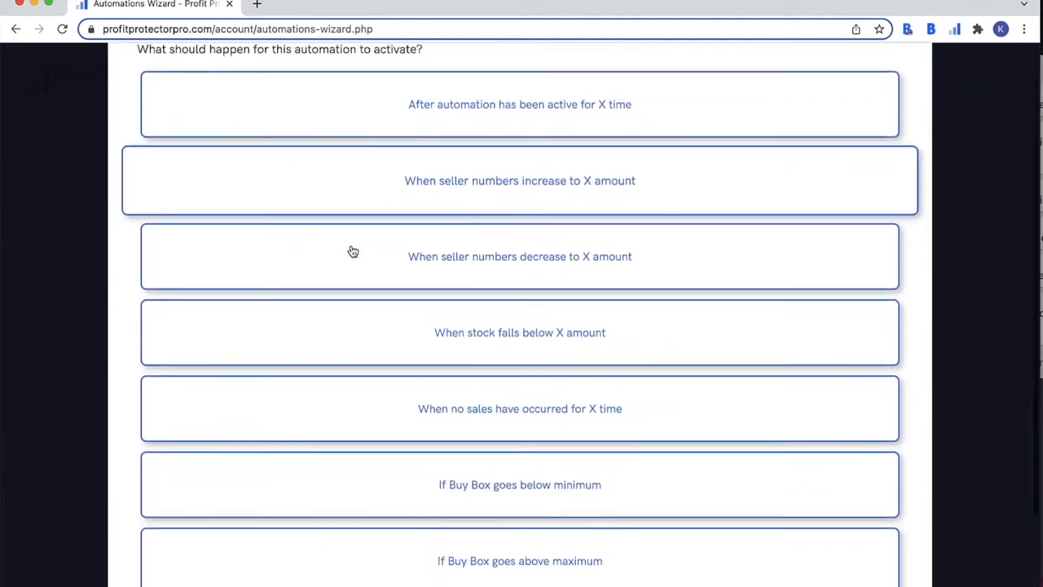
pyautogui.scroll(-1, 351, 249)
pyautogui.scroll(2, 351, 250)
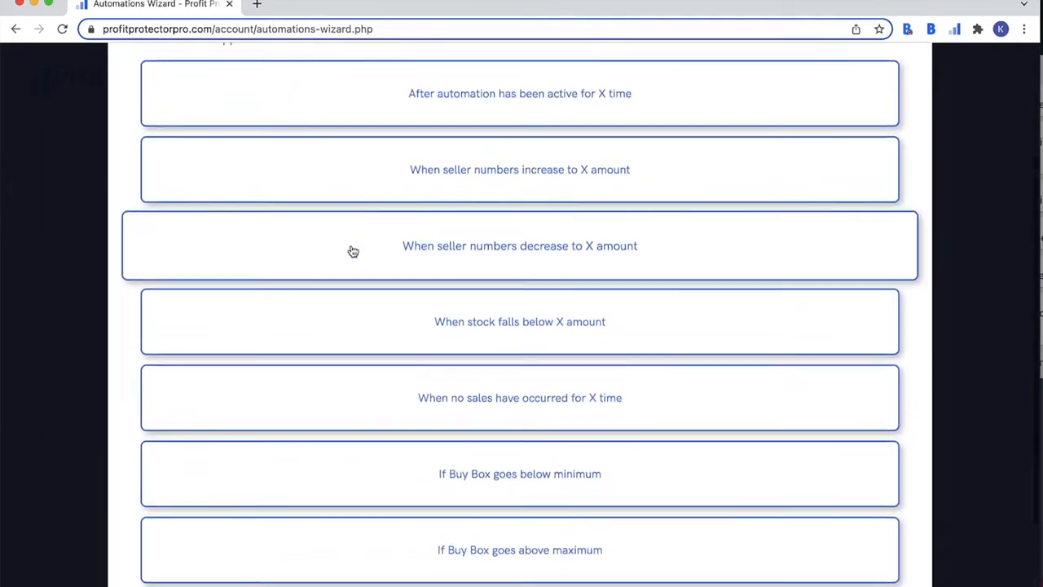
pyautogui.click(463, 174)
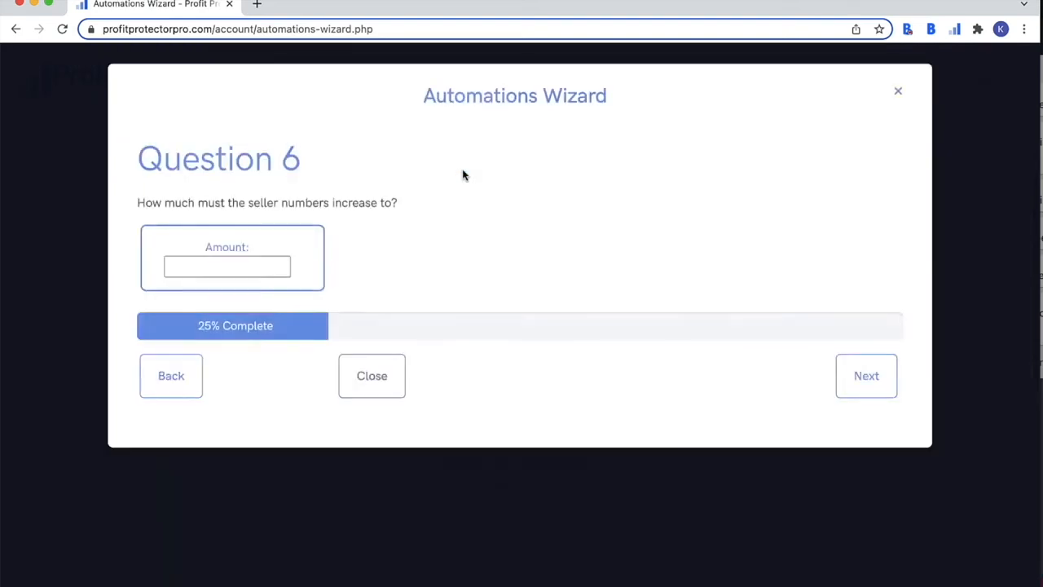
pyautogui.click(255, 269)
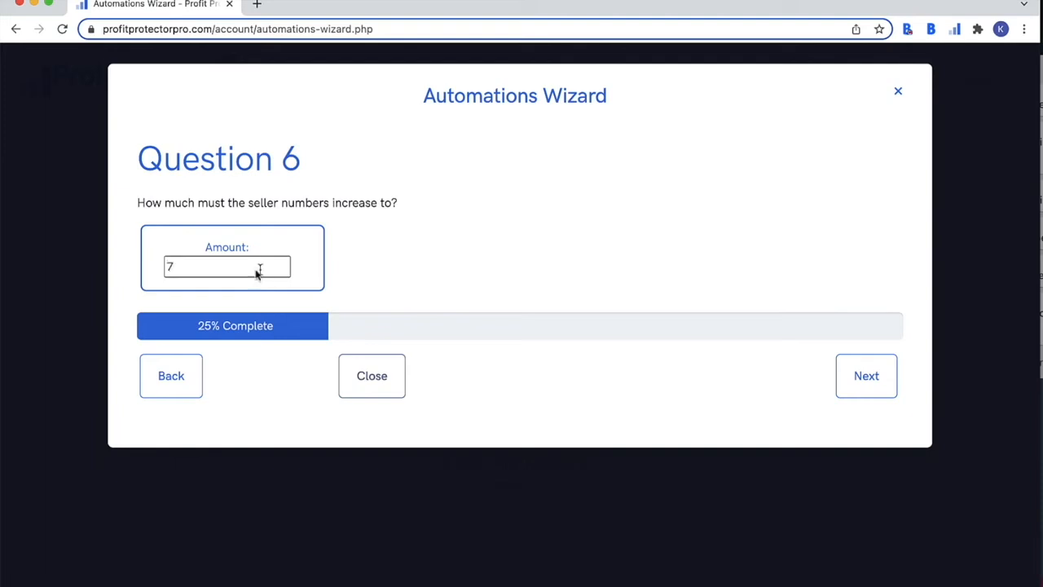
pyautogui.click(840, 368)
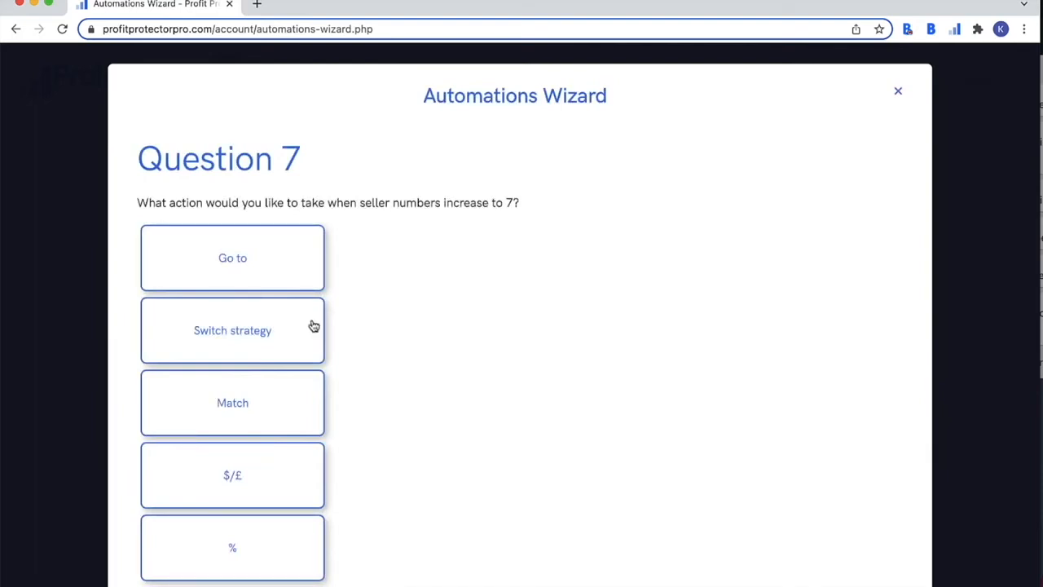
pyautogui.click(270, 262)
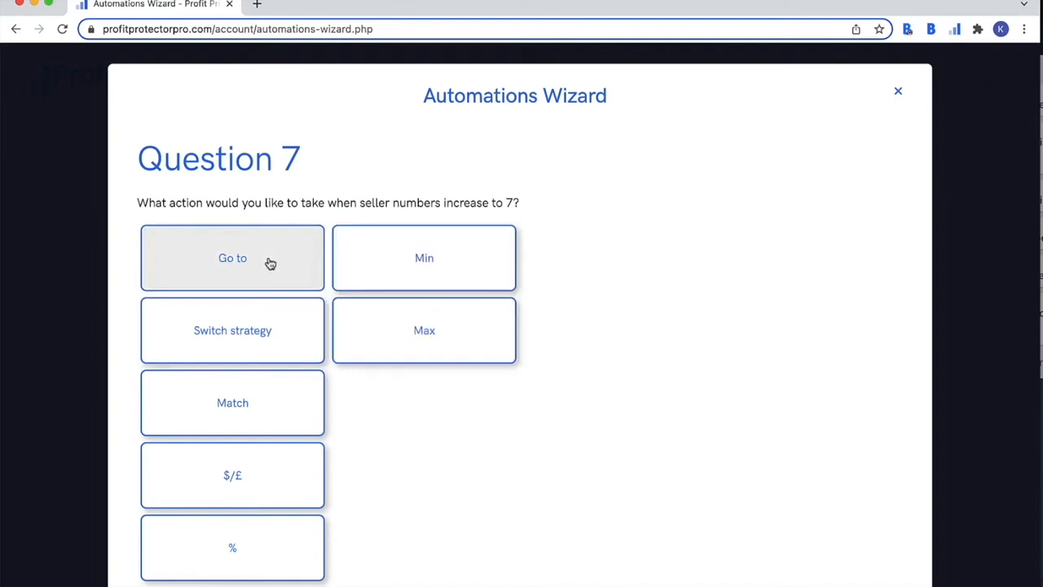
pyautogui.click(371, 328)
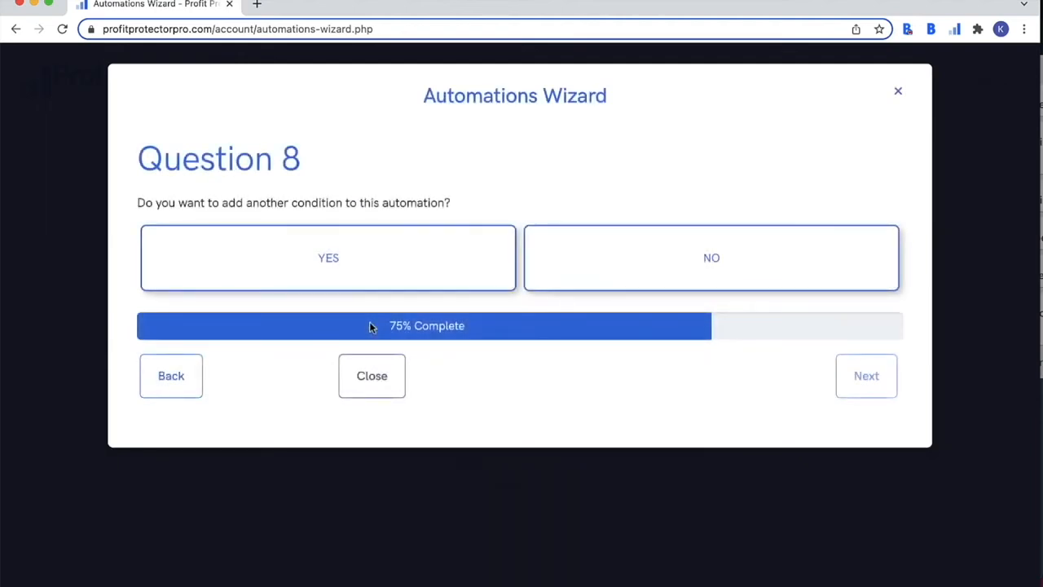
# Add a third condition that activates when stock falls below 3.
pyautogui.click(338, 259)
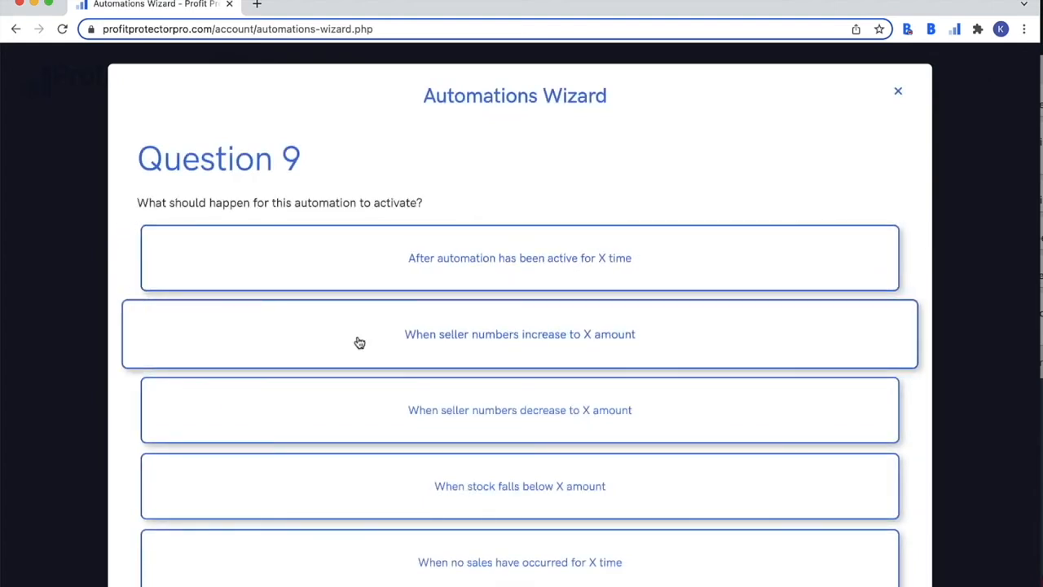
pyautogui.scroll(-2, 357, 342)
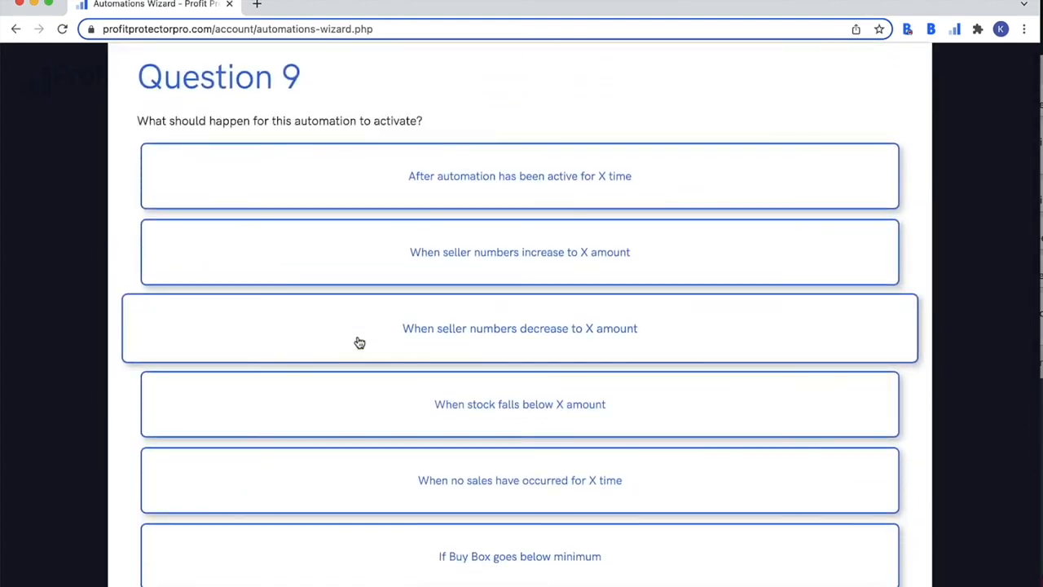
pyautogui.scroll(-2, 359, 343)
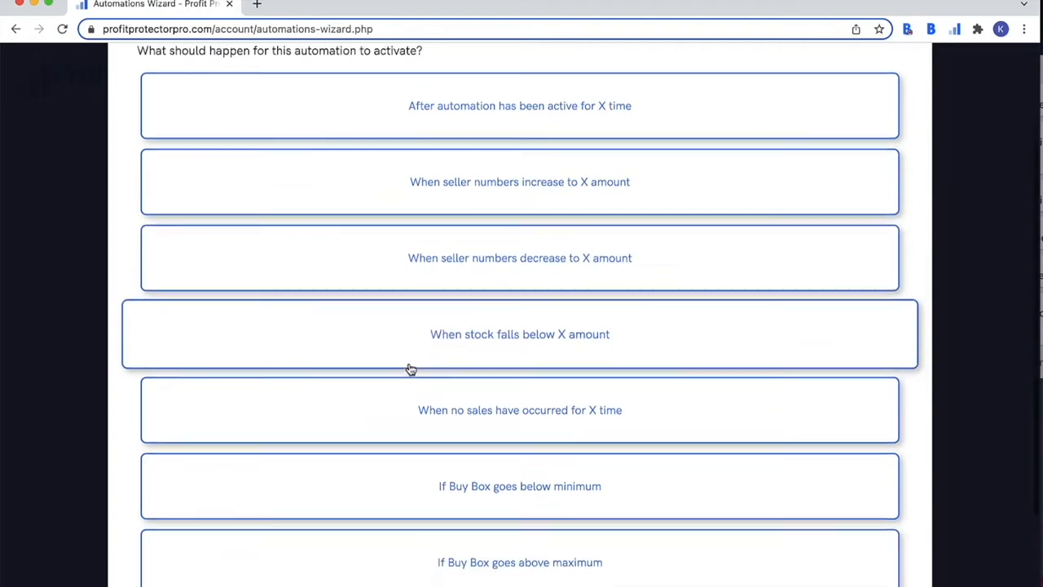
pyautogui.scroll(-1, 411, 369)
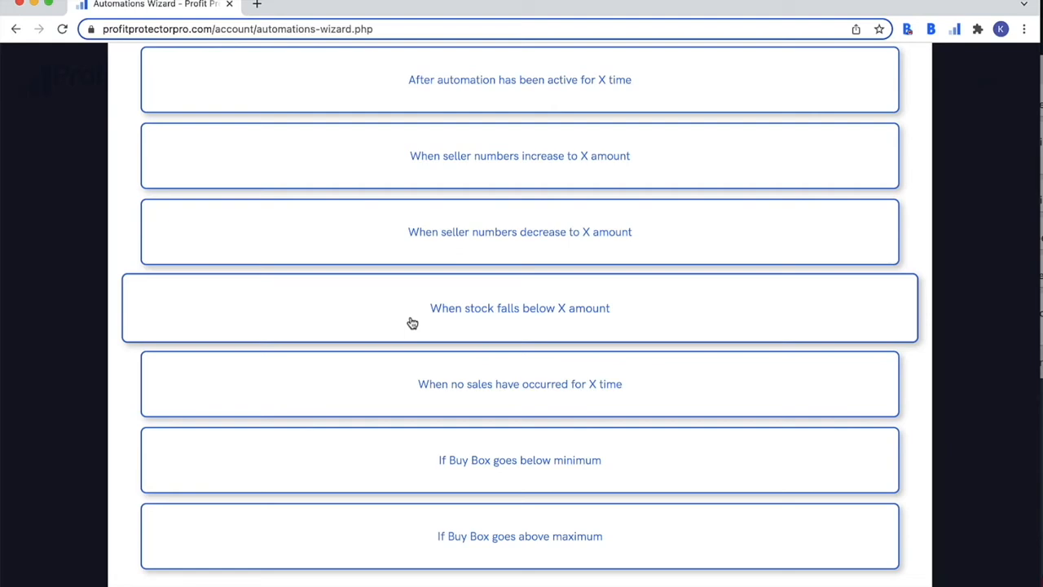
pyautogui.click(448, 315)
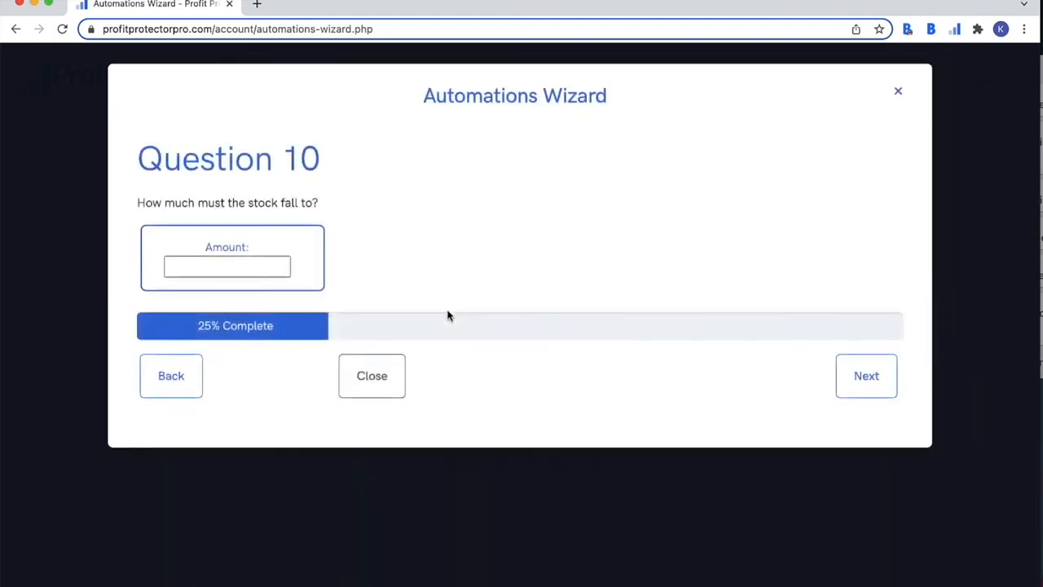
pyautogui.click(269, 272)
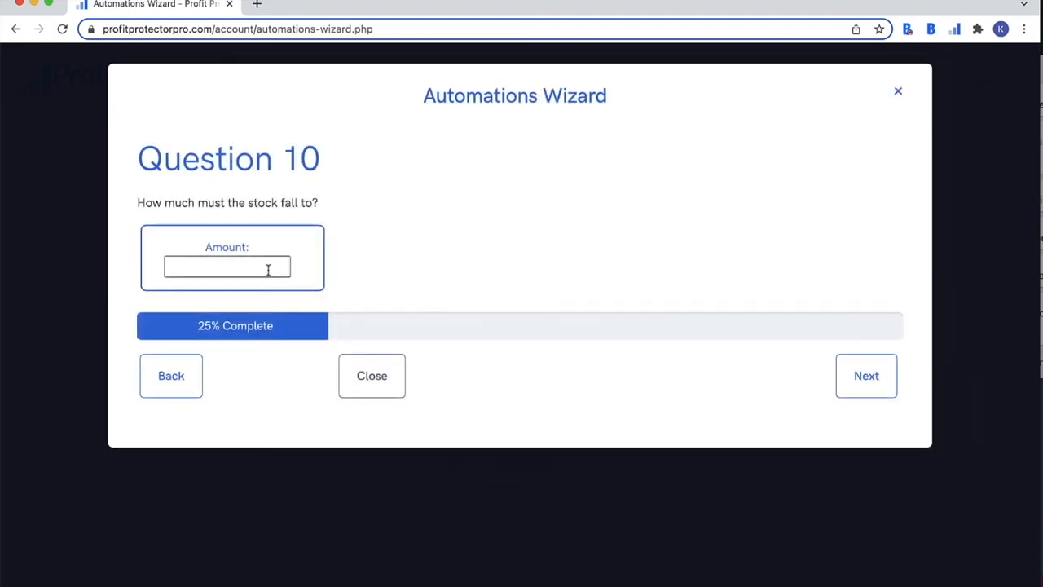
pyautogui.write('3')
pyautogui.click(845, 377)
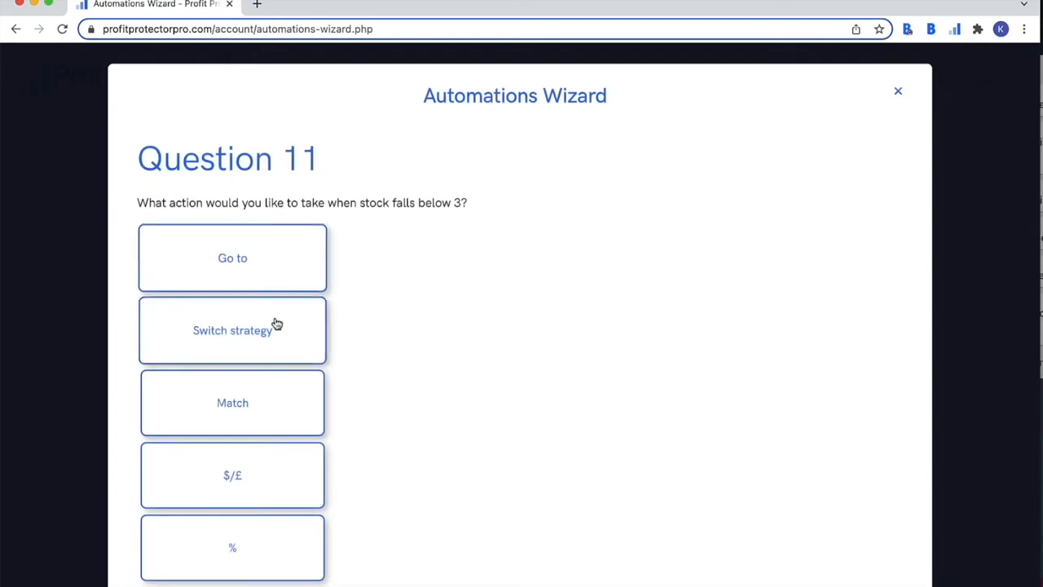
# Set the third condition's action to switch to the Super Aggressive Dominator strategy under FBA Algorithmic Strategy.
pyautogui.click(271, 346)
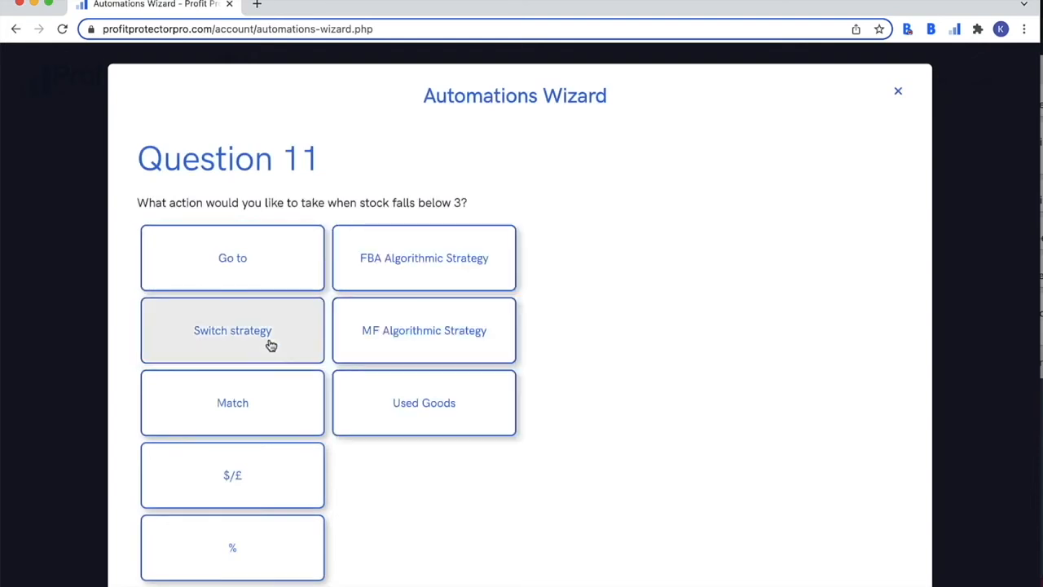
pyautogui.click(395, 264)
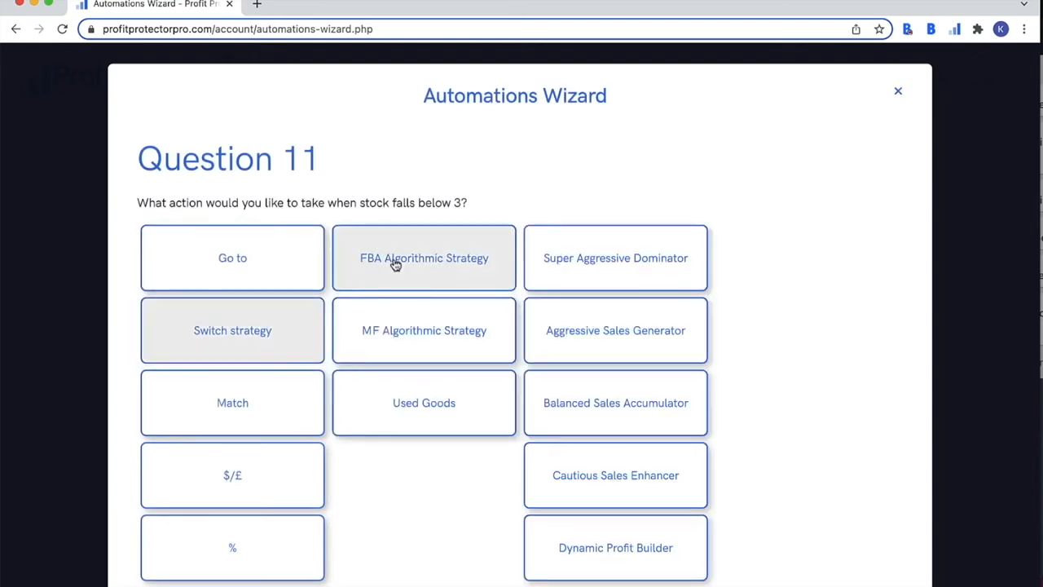
pyautogui.click(588, 259)
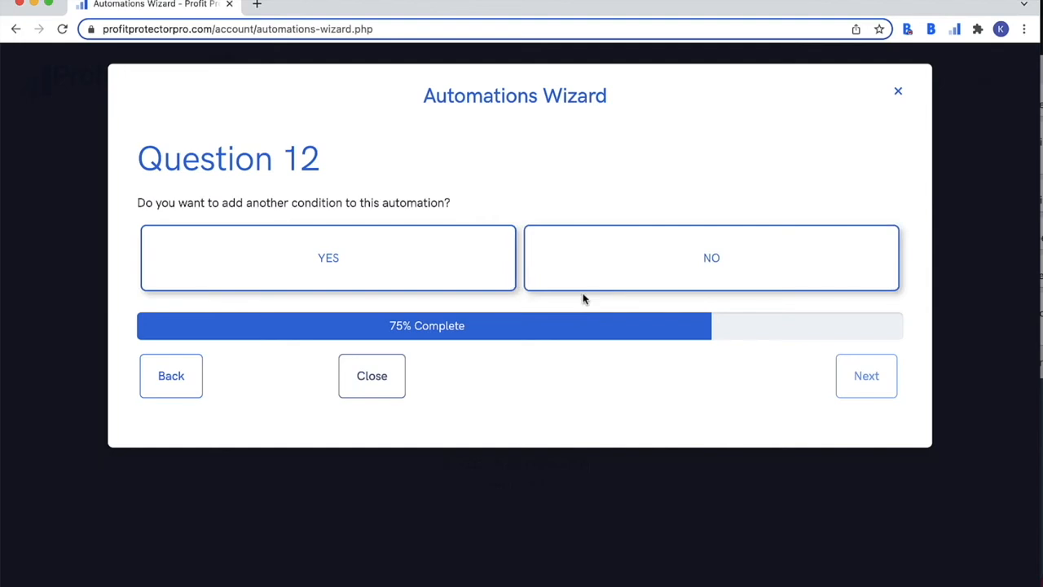
# Decline adding further conditions and name the automation "webinar automation".
pyautogui.click(630, 265)
pyautogui.scroll(-2, 615, 291)
pyautogui.click(261, 204)
pyautogui.write('webinar automa')
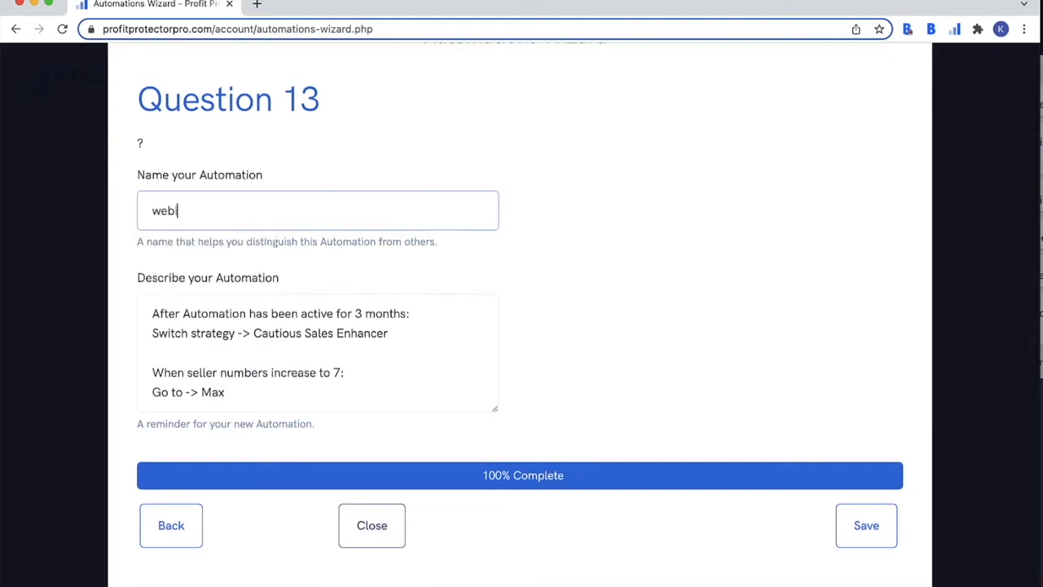
pyautogui.write('tion')
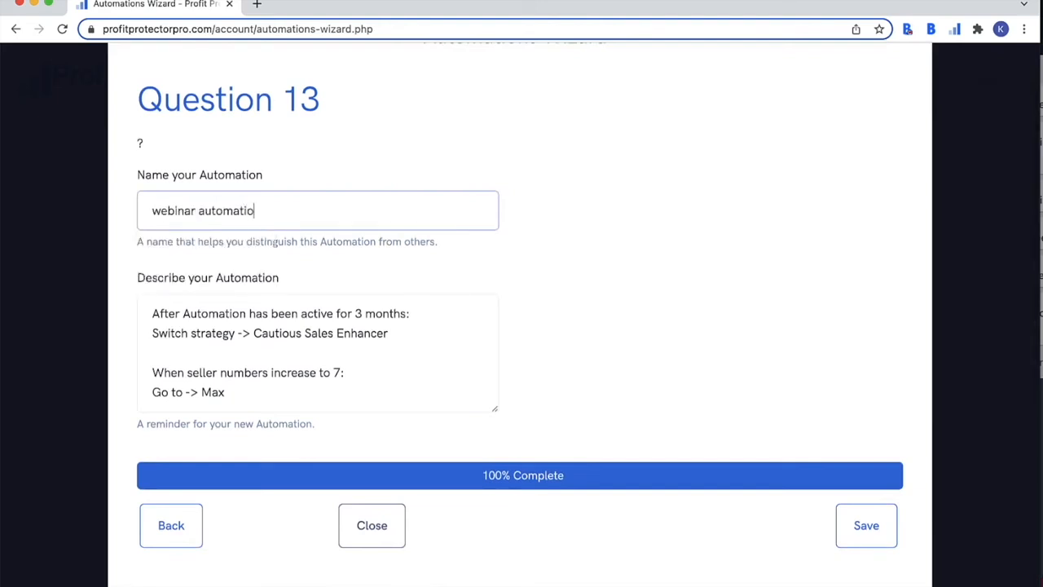
# Review the automation's description to check each condition and its action.
pyautogui.scroll(1, 218, 341)
pyautogui.scroll(-1, 219, 341)
pyautogui.click(218, 340)
pyautogui.scroll(-1, 218, 341)
pyautogui.scroll(1, 218, 341)
pyautogui.scroll(1, 218, 340)
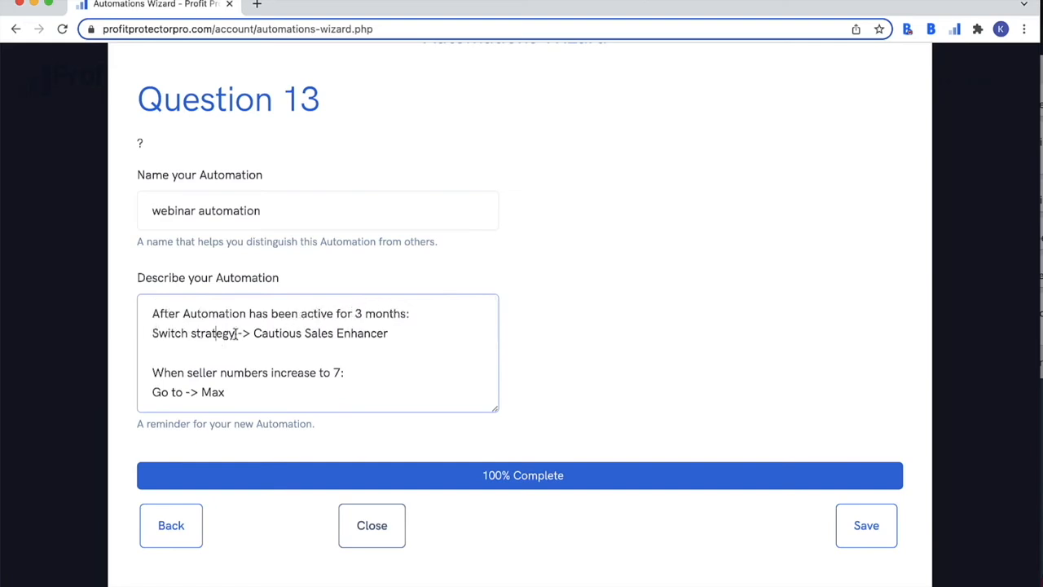
pyautogui.scroll(-1, 379, 333)
pyautogui.scroll(-2, 379, 333)
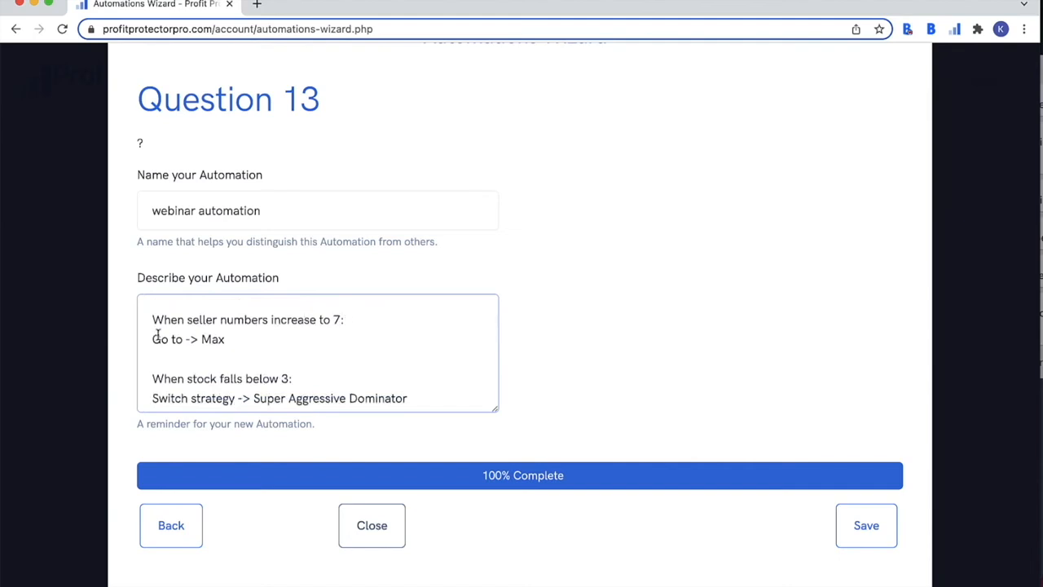
pyautogui.scroll(-2, 216, 343)
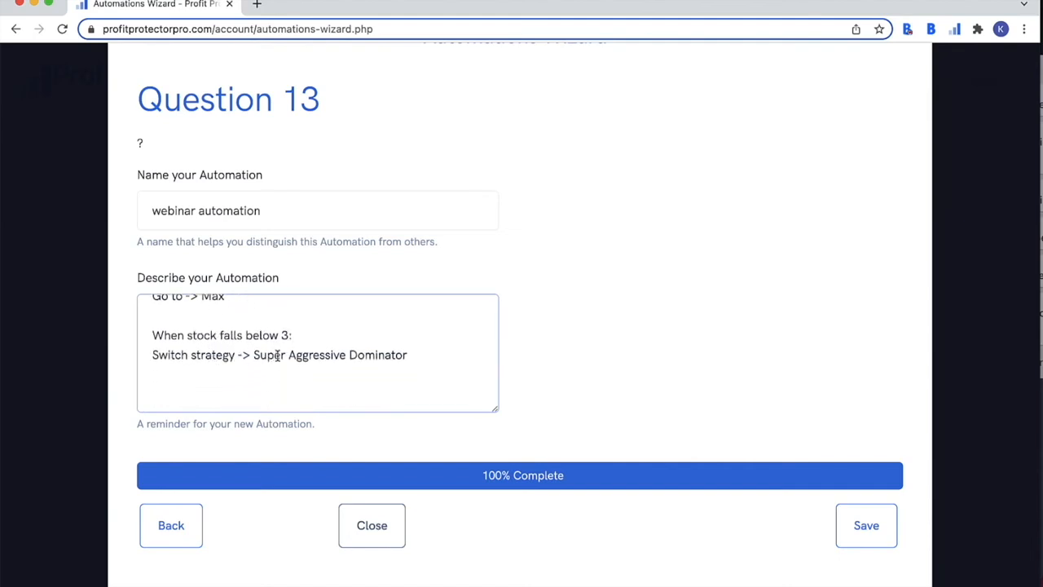
# Add a line reading "test" at the end of the automation's description and save the automation.
pyautogui.click(861, 522)
pyautogui.click(299, 369)
pyautogui.press('Return')
pyautogui.write('test')
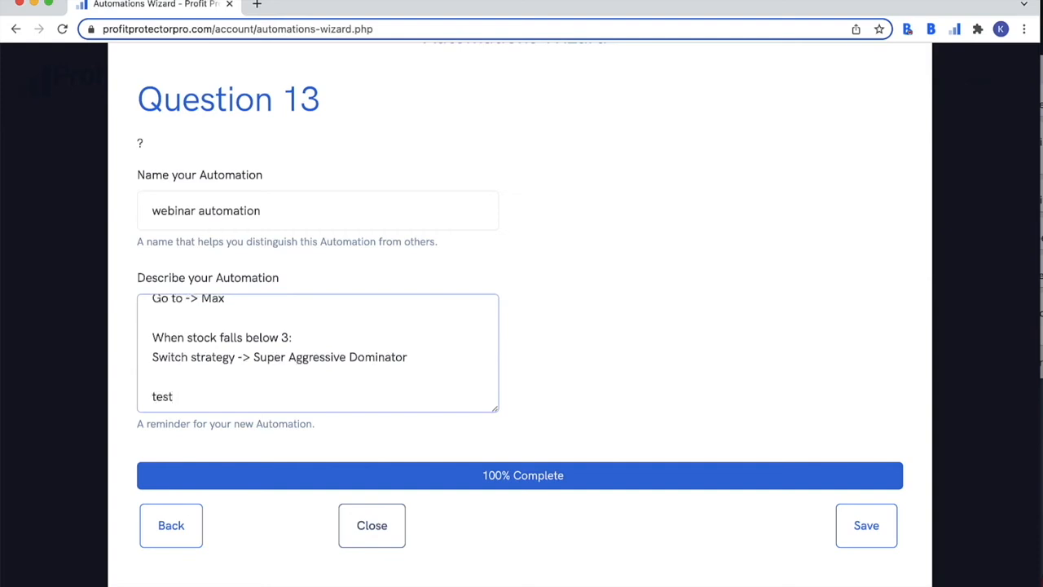
pyautogui.click(846, 523)
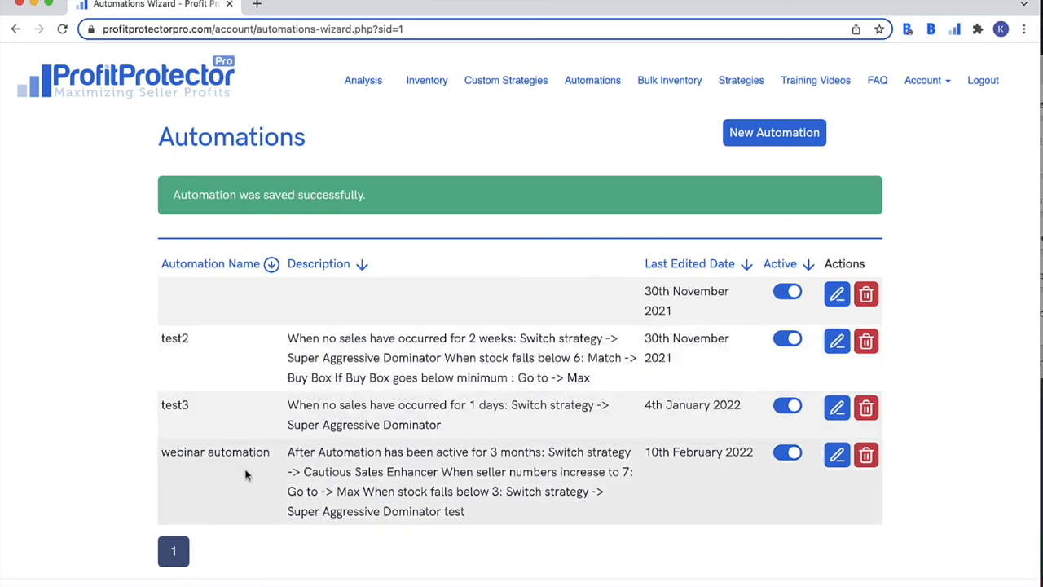
pyautogui.scroll(-1, 522, 440)
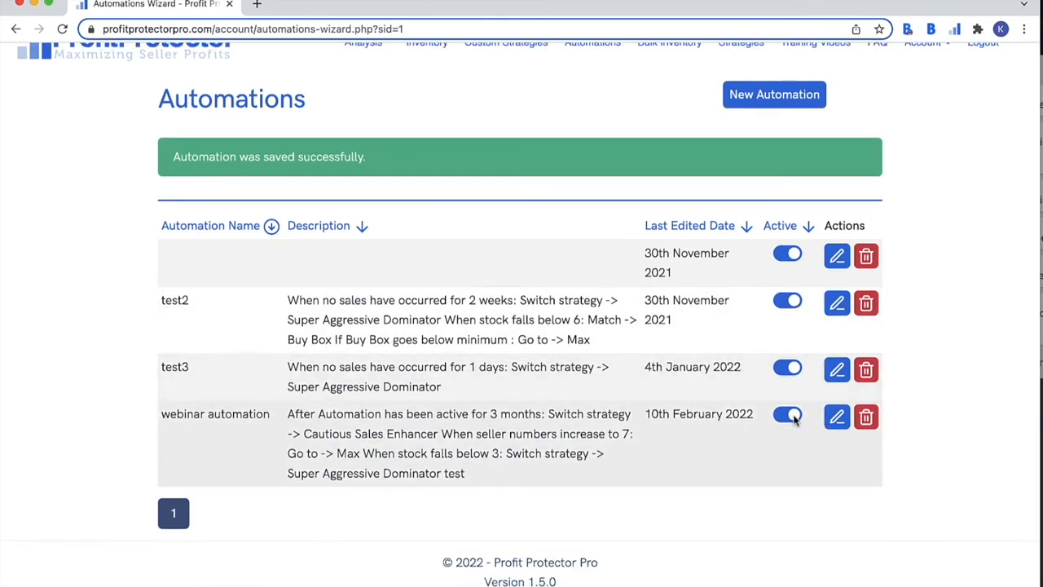
pyautogui.scroll(1, 496, 253)
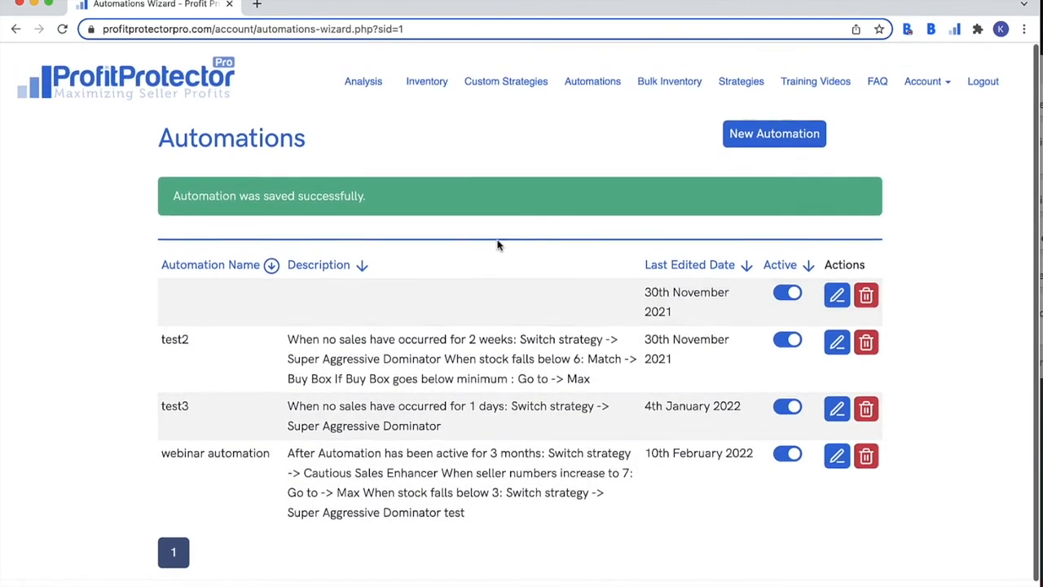
# Assign the webinar automation to the JELLYCAT LTD Amuseable Cloud Soft Toy in the inventory.
pyautogui.click(430, 83)
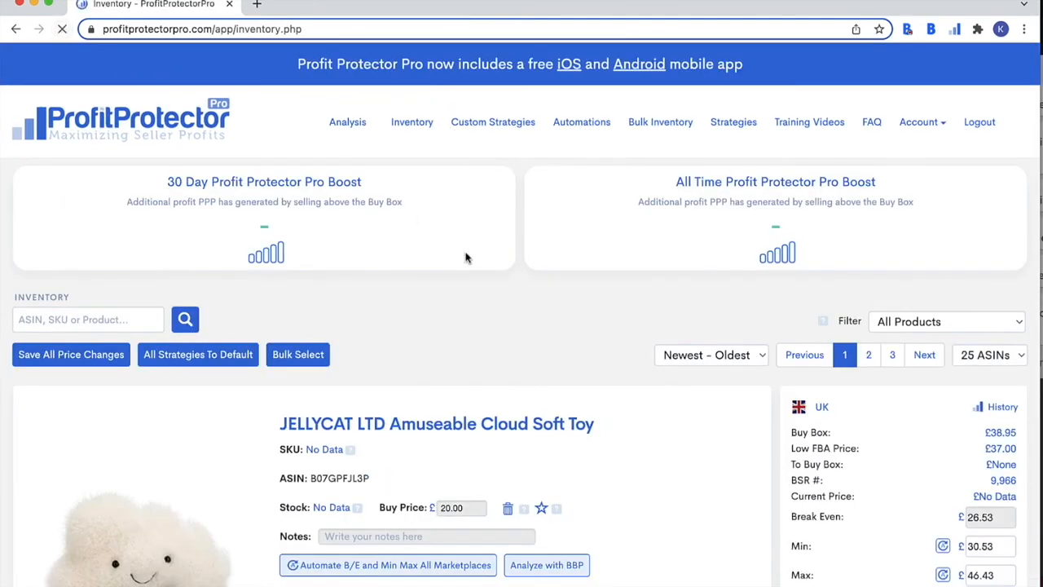
pyautogui.scroll(-4, 550, 348)
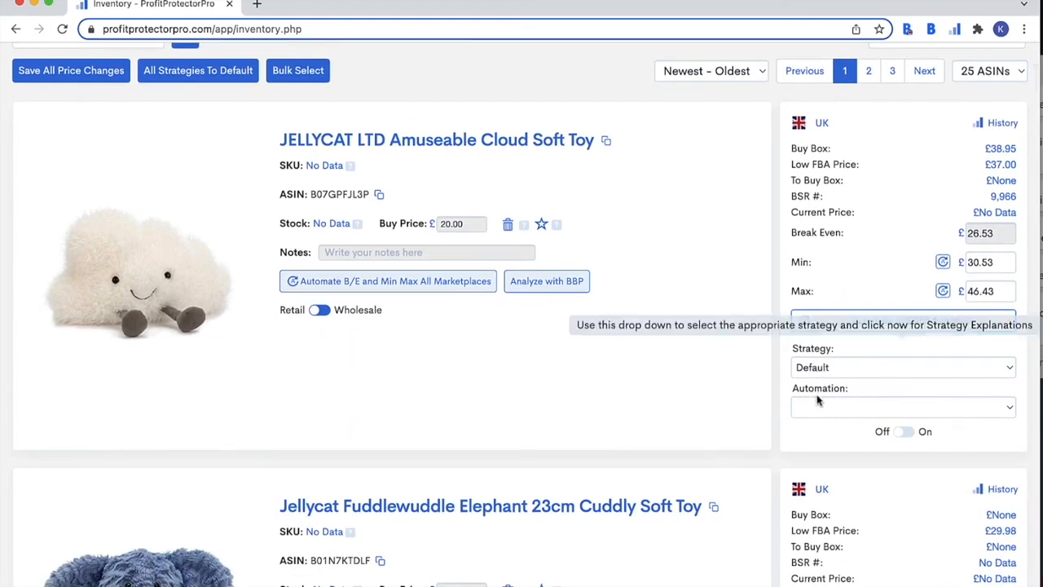
pyautogui.click(823, 410)
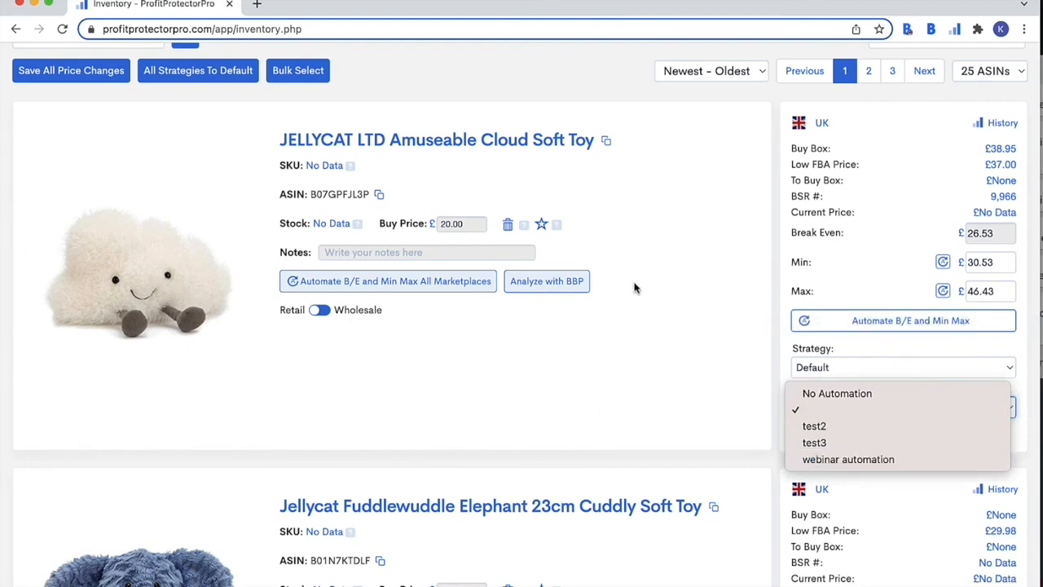
pyautogui.click(572, 344)
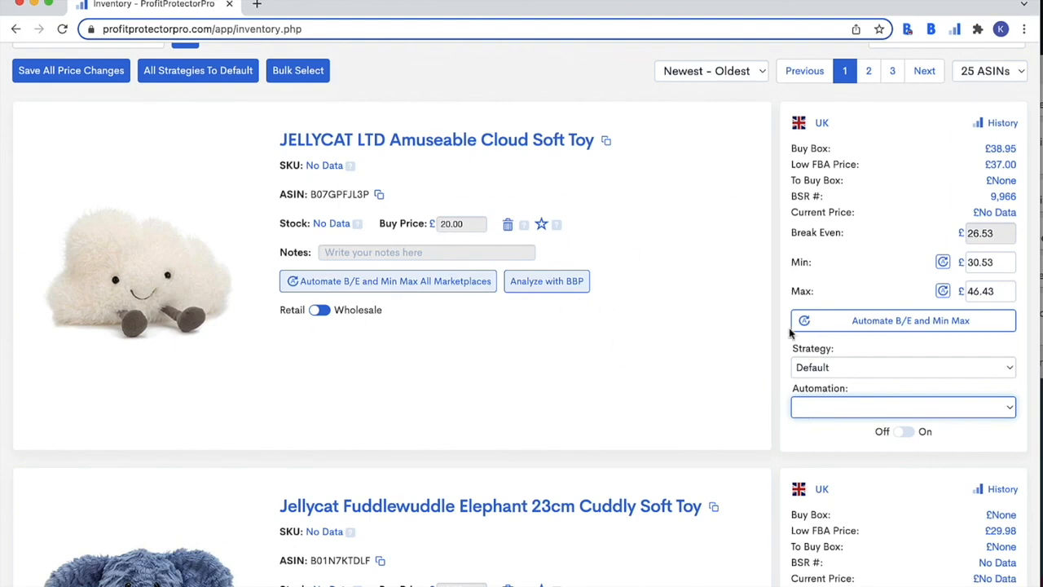
pyautogui.click(874, 403)
pyautogui.click(856, 458)
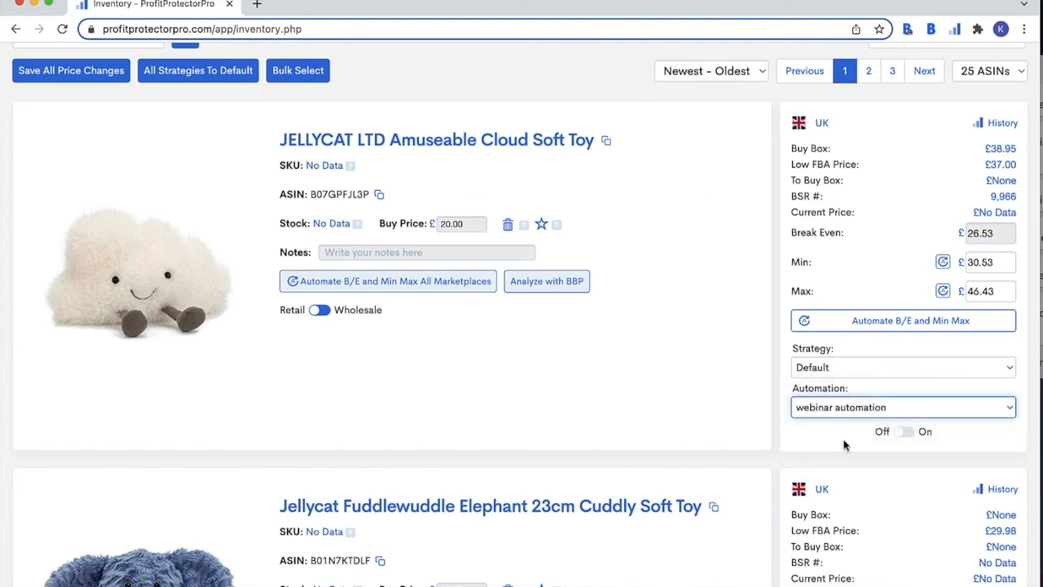
# Return to the Automations page and start a new automation.
pyautogui.scroll(5, 738, 340)
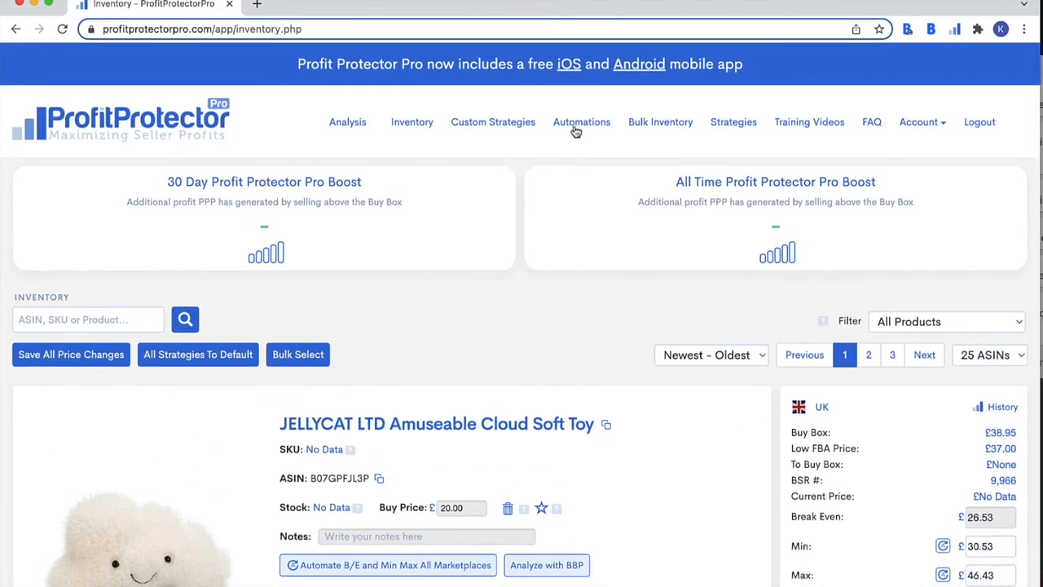
pyautogui.click(582, 131)
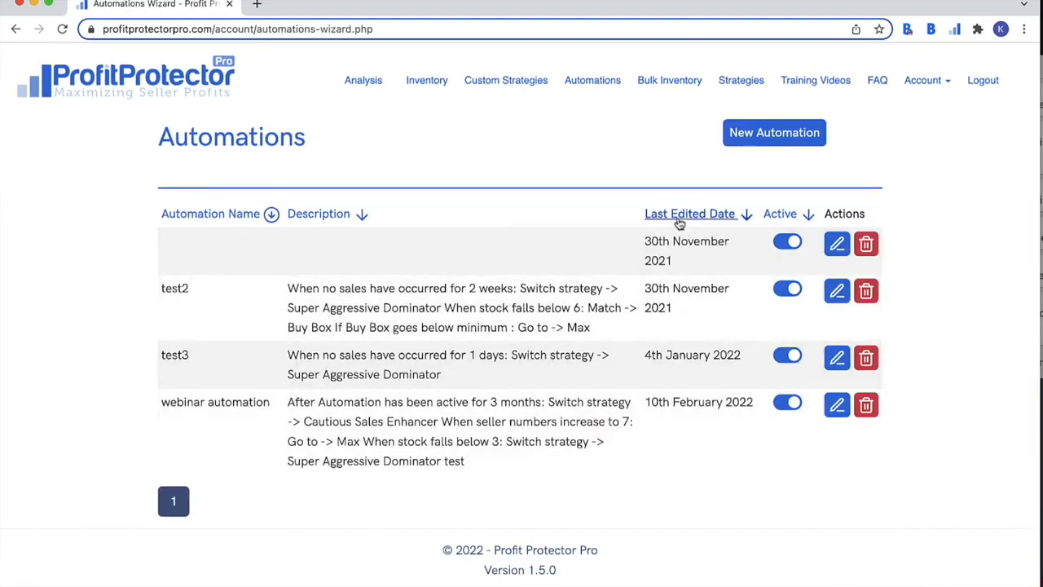
pyautogui.click(744, 145)
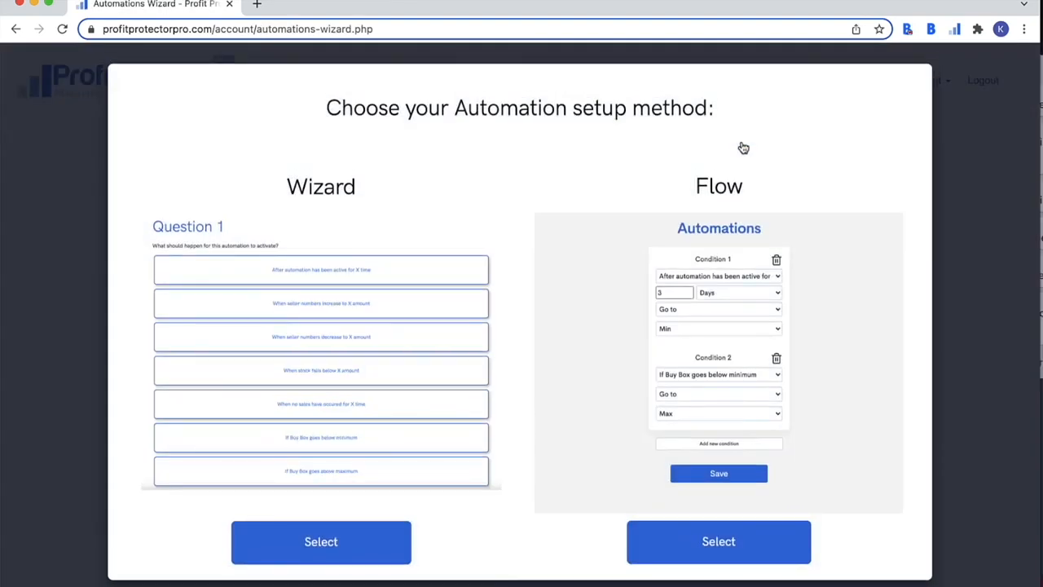